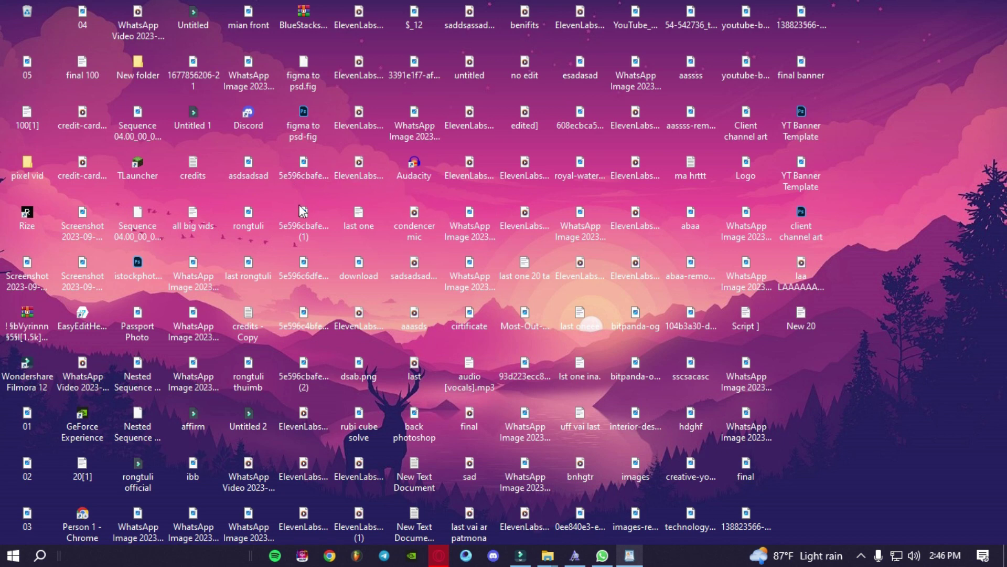
Switch to the Opera browser and open the ElevenLabs Speech Synthesis page in a new tab
{"action": "mouse_move", "coordinate": [439, 555]}
{"action": "left_click", "coordinate": [449, 530]}
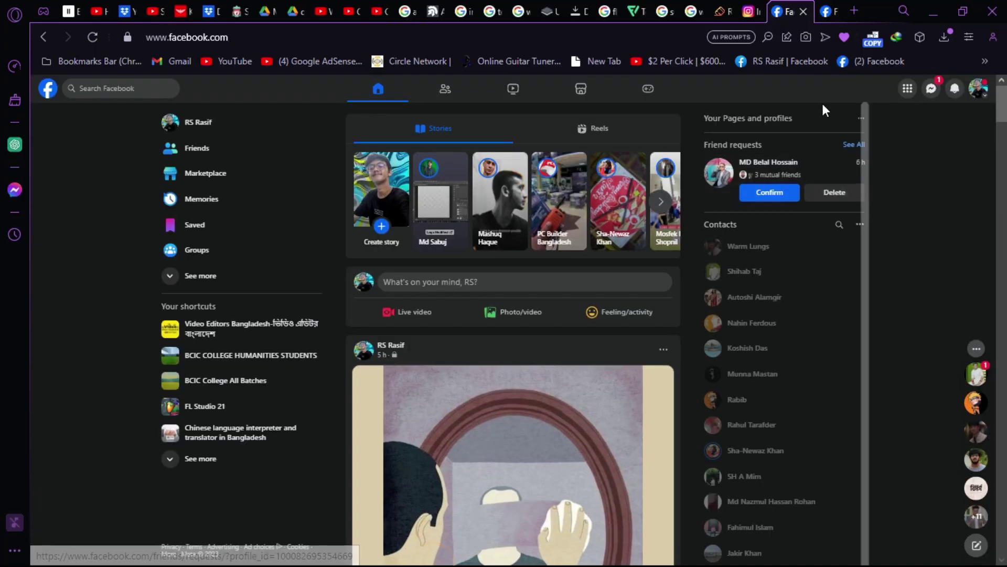
{"action": "left_click", "coordinate": [854, 11]}
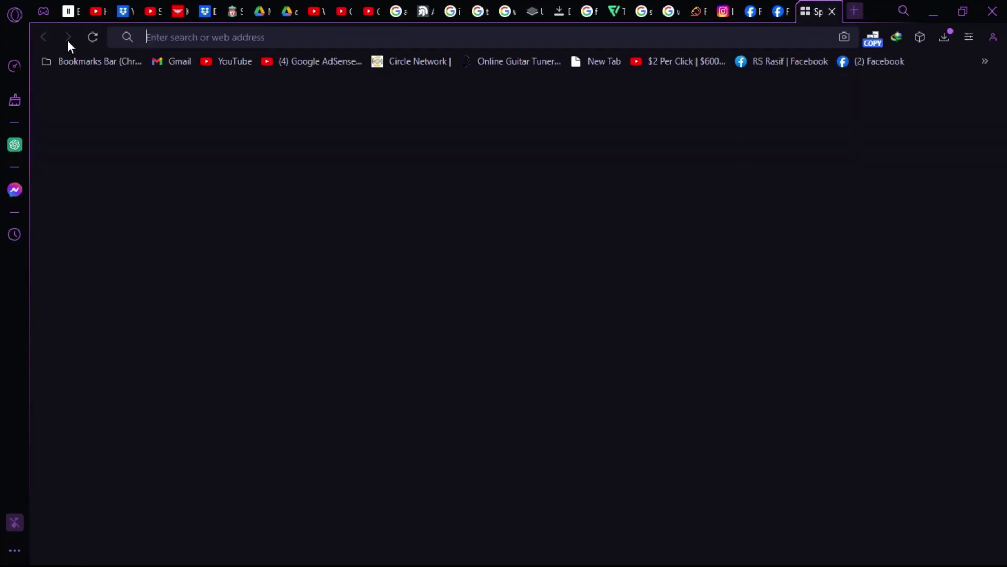
{"action": "type", "text": "i"}
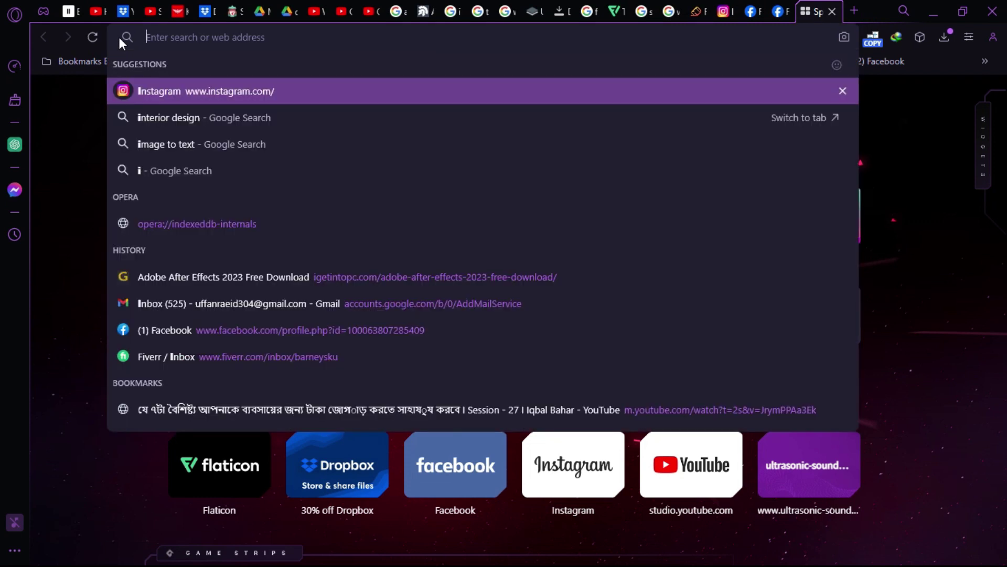
{"action": "key", "text": "BackSpace"}
{"action": "type", "text": "el"}
{"action": "key", "text": "Return"}
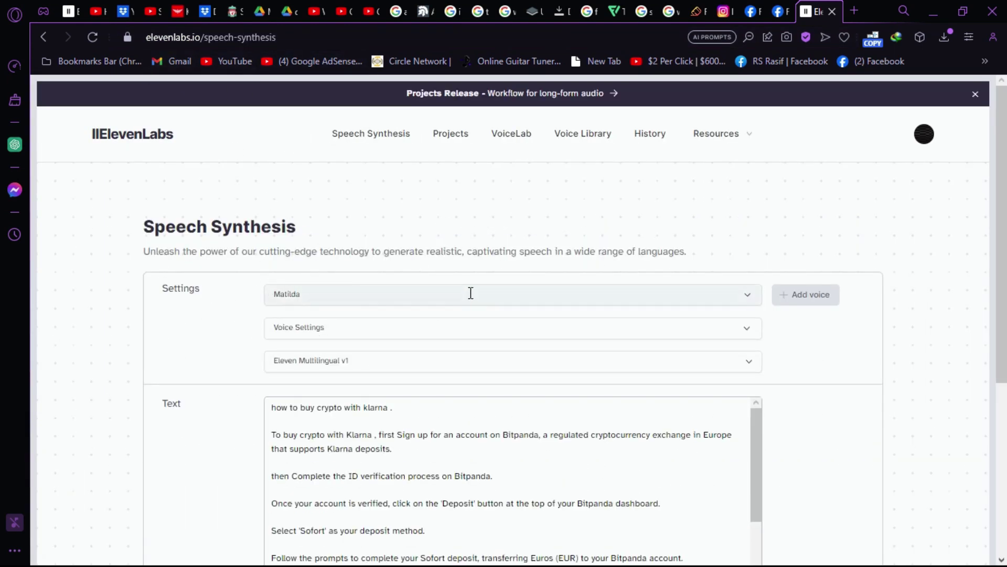
Replace the existing script in the text box with "hey there guys how are you doing ."
{"action": "scroll", "coordinate": [474, 250], "scroll_direction": "down", "scroll_amount": 5}
{"action": "scroll", "coordinate": [356, 350], "scroll_direction": "down", "scroll_amount": 3}
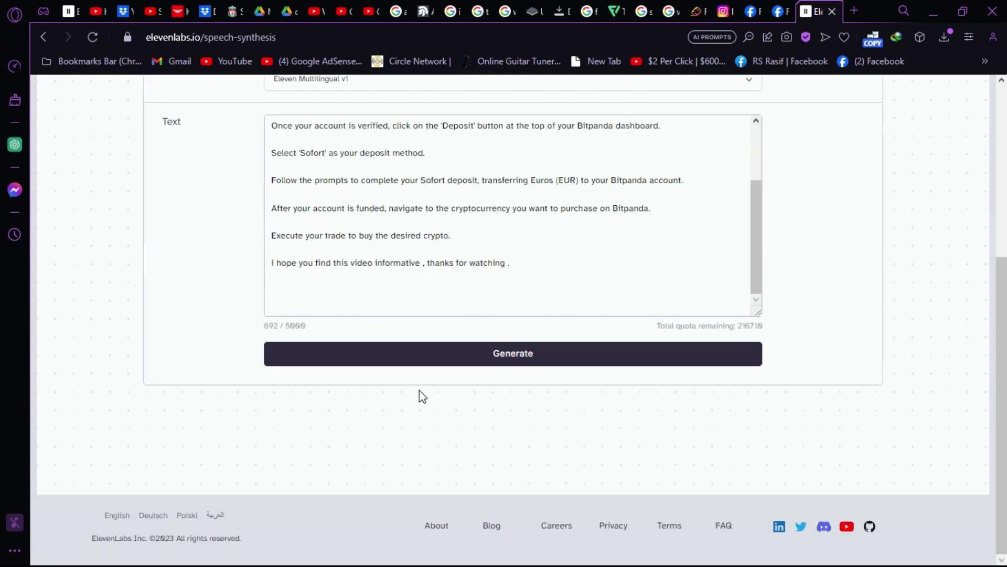
{"action": "left_click", "coordinate": [532, 279]}
{"action": "key", "text": "ctrl+a"}
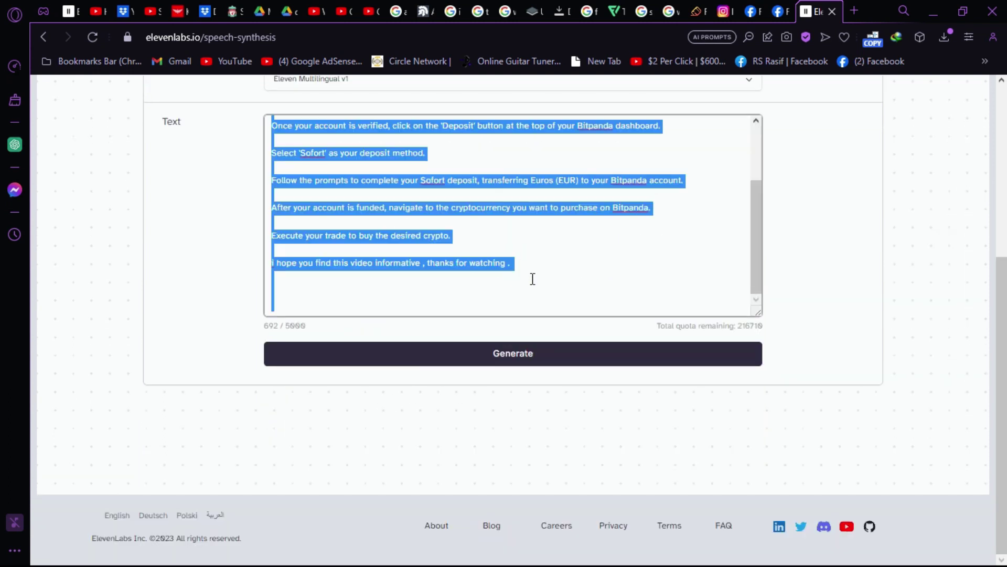
{"action": "key", "text": "BackSpace"}
{"action": "scroll", "coordinate": [517, 299], "scroll_direction": "up", "scroll_amount": 6}
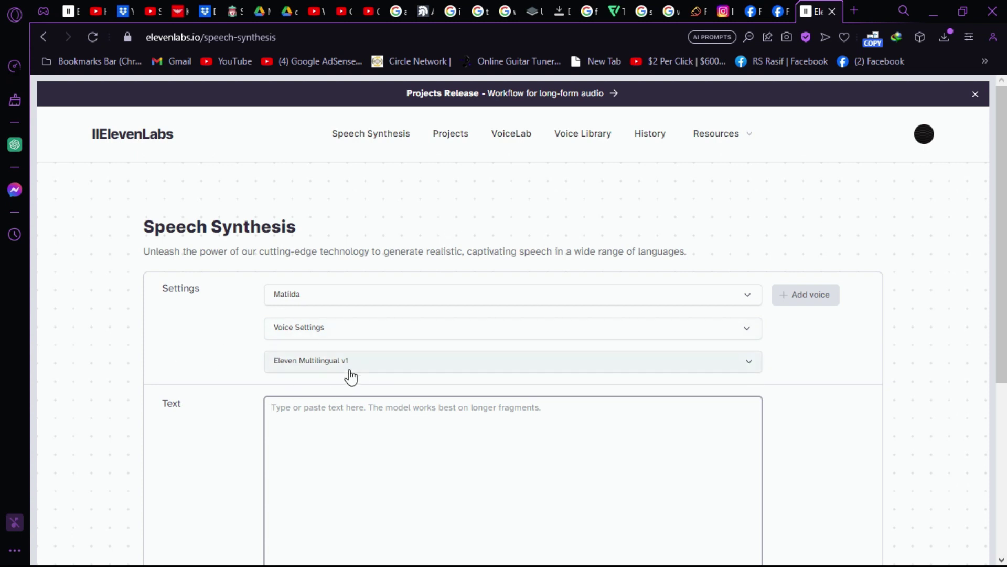
{"action": "type", "text": "hey there guys how are you doin"}
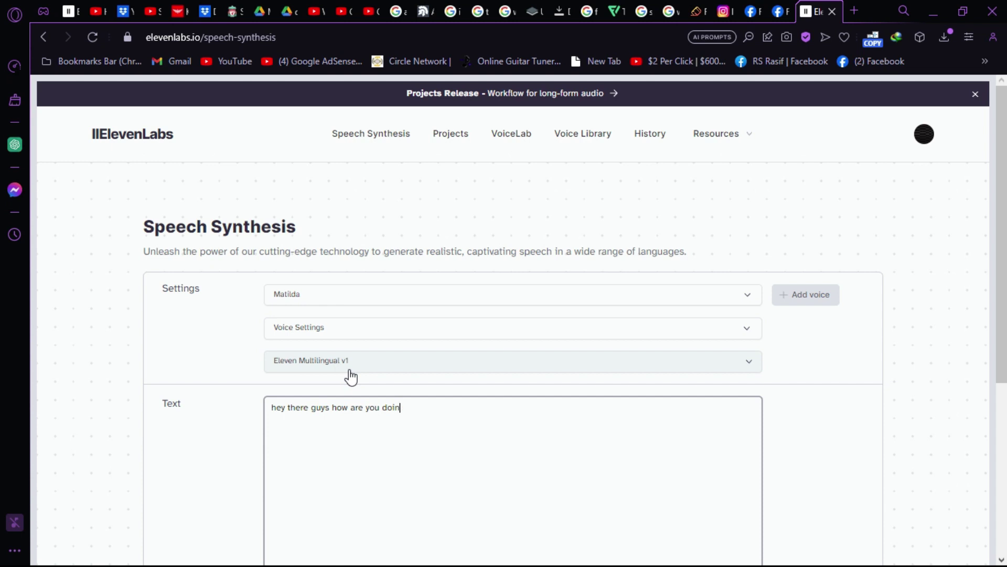
{"action": "type", "text": "."}
Generate speech from the entered text with the Matilda voice and highlight the spoken sentence
{"action": "scroll", "coordinate": [474, 419], "scroll_direction": "down", "scroll_amount": 5}
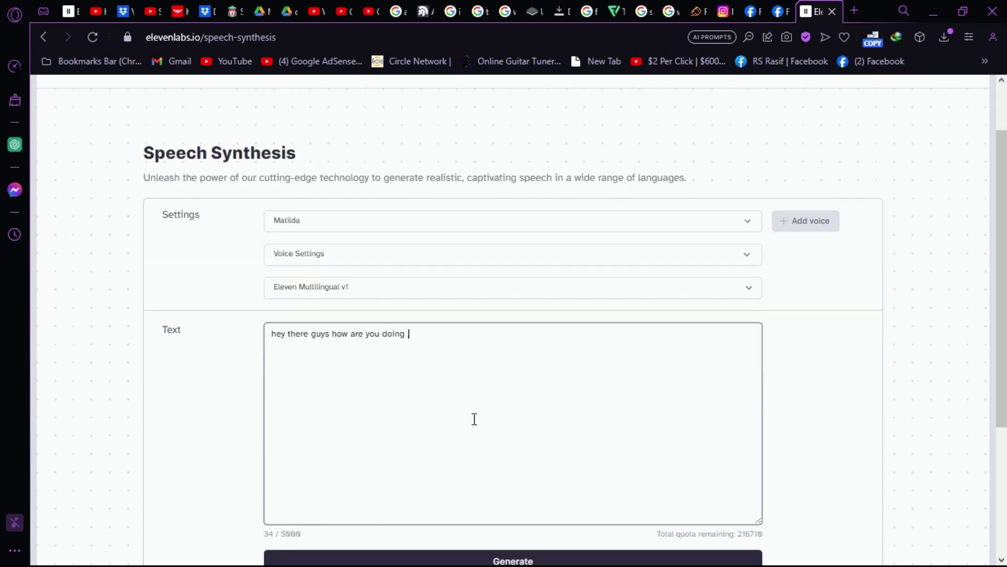
{"action": "left_click", "coordinate": [549, 362]}
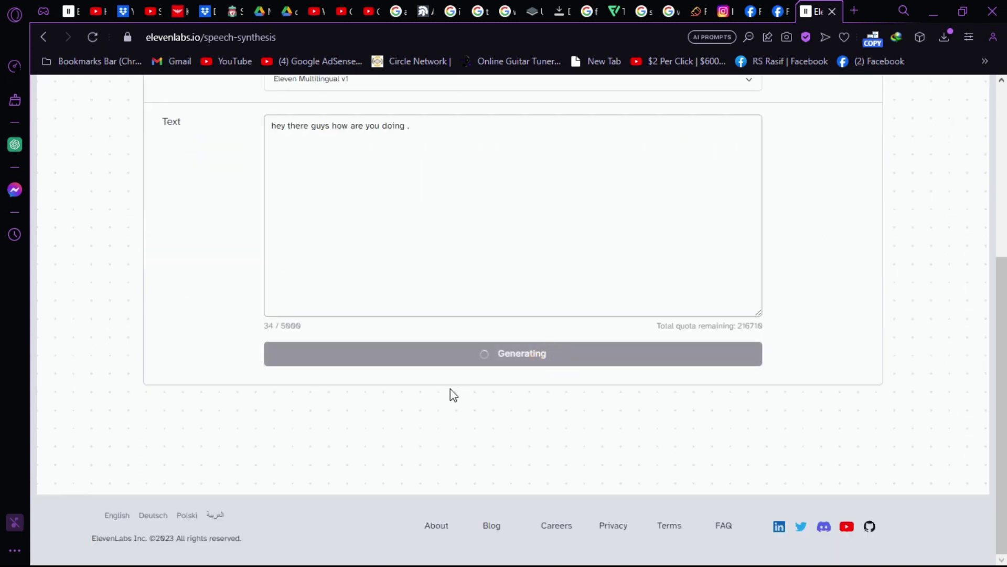
{"action": "scroll", "coordinate": [479, 401], "scroll_direction": "up", "scroll_amount": 1}
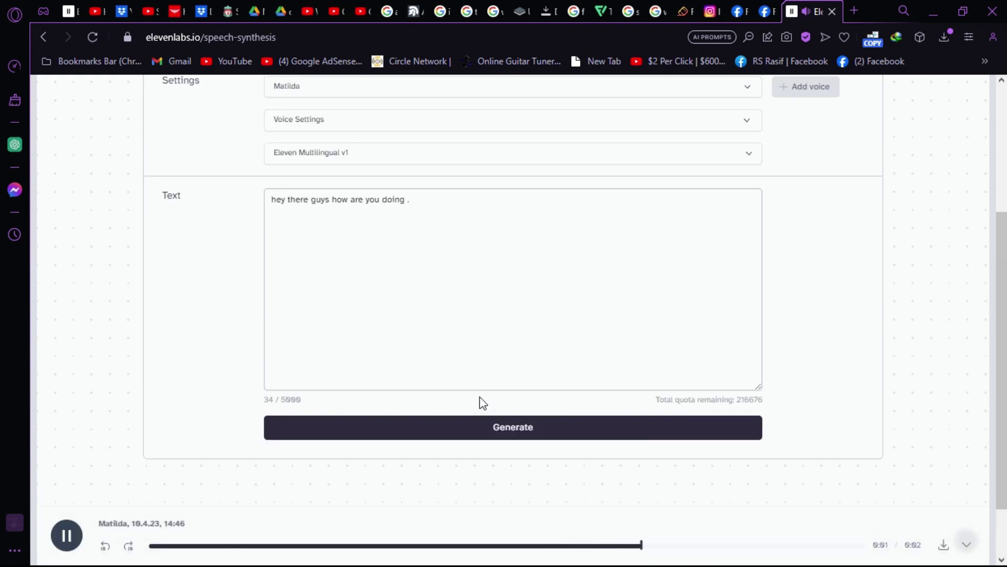
{"action": "scroll", "coordinate": [341, 378], "scroll_direction": "up", "scroll_amount": 2}
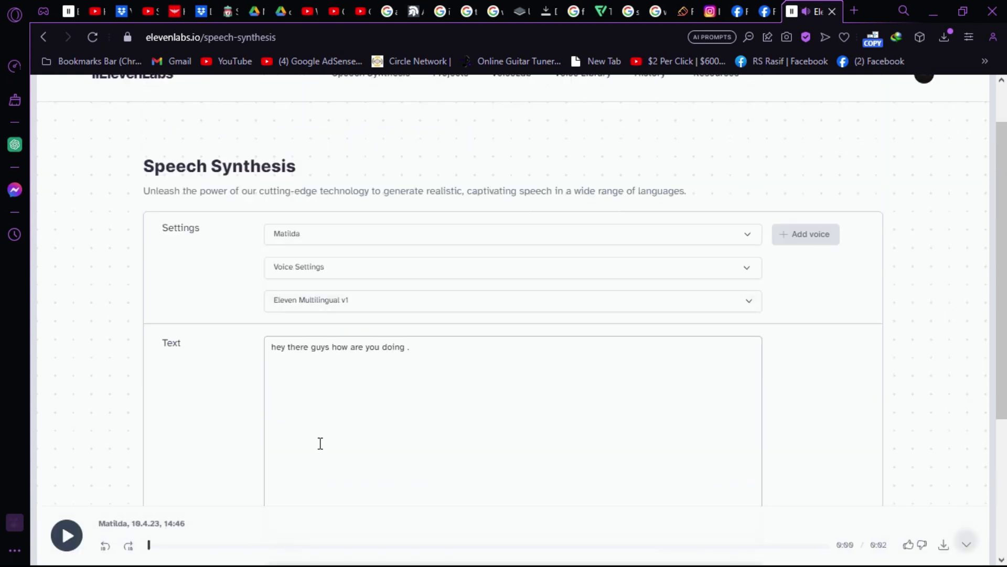
{"action": "left_click_drag", "start_coordinate": [273, 347], "coordinate": [225, 353]}
{"action": "left_click", "coordinate": [401, 347]}
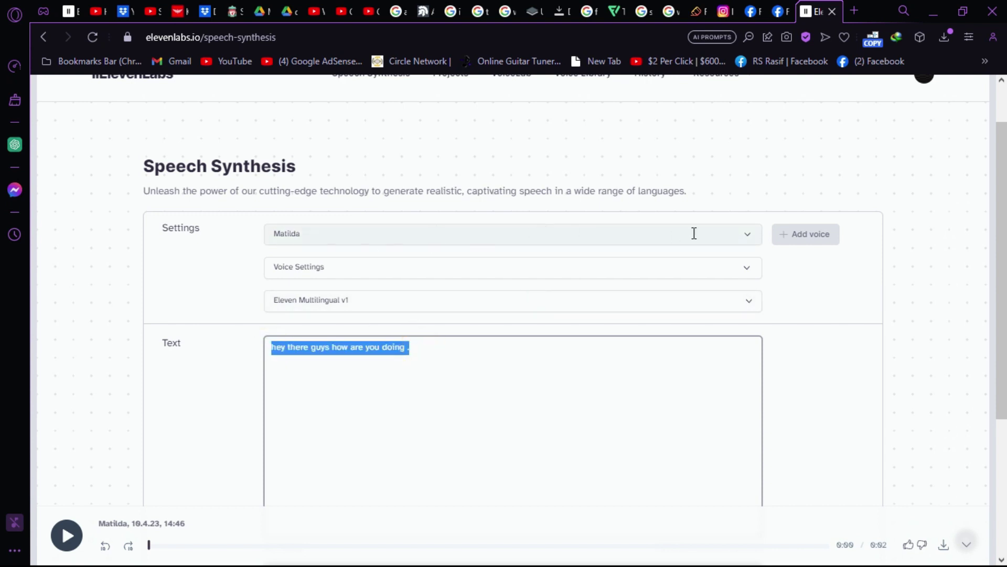
Change the voice to Bella and generate the same greeting text with it
{"action": "left_click", "coordinate": [746, 234]}
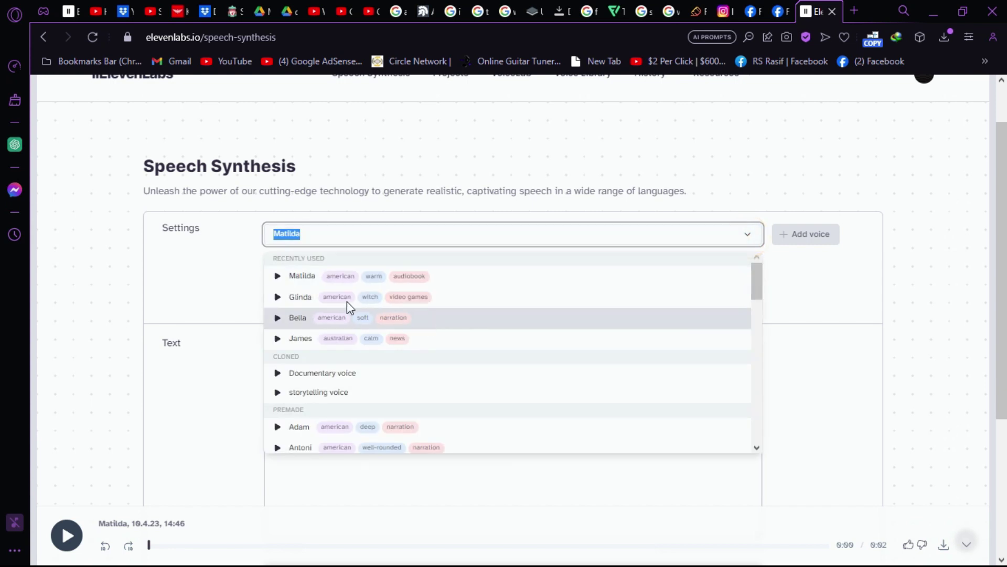
{"action": "left_click", "coordinate": [516, 329]}
{"action": "scroll", "coordinate": [315, 310], "scroll_direction": "down", "scroll_amount": 2}
{"action": "left_click", "coordinate": [450, 502]}
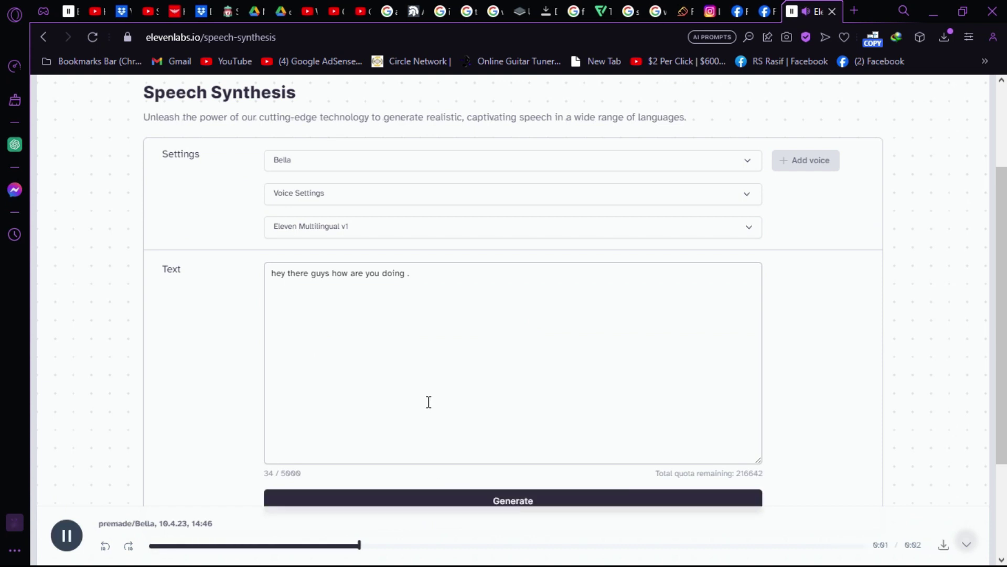
{"action": "scroll", "coordinate": [392, 341], "scroll_direction": "up", "scroll_amount": 2}
{"action": "left_click", "coordinate": [430, 353]}
{"action": "triple_click", "coordinate": [433, 357]}
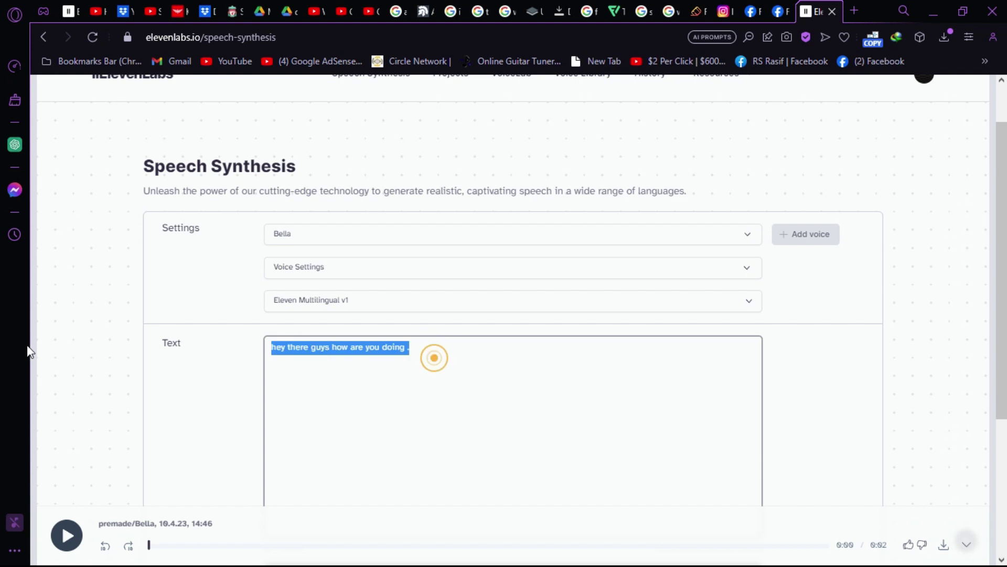
{"action": "left_click", "coordinate": [355, 348]}
{"action": "left_click", "coordinate": [237, 348]}
{"action": "left_click_drag", "start_coordinate": [272, 349], "coordinate": [422, 346]}
{"action": "scroll", "coordinate": [364, 418], "scroll_direction": "down", "scroll_amount": 4}
{"action": "left_click", "coordinate": [518, 355]}
{"action": "scroll", "coordinate": [525, 370], "scroll_direction": "up", "scroll_amount": 5}
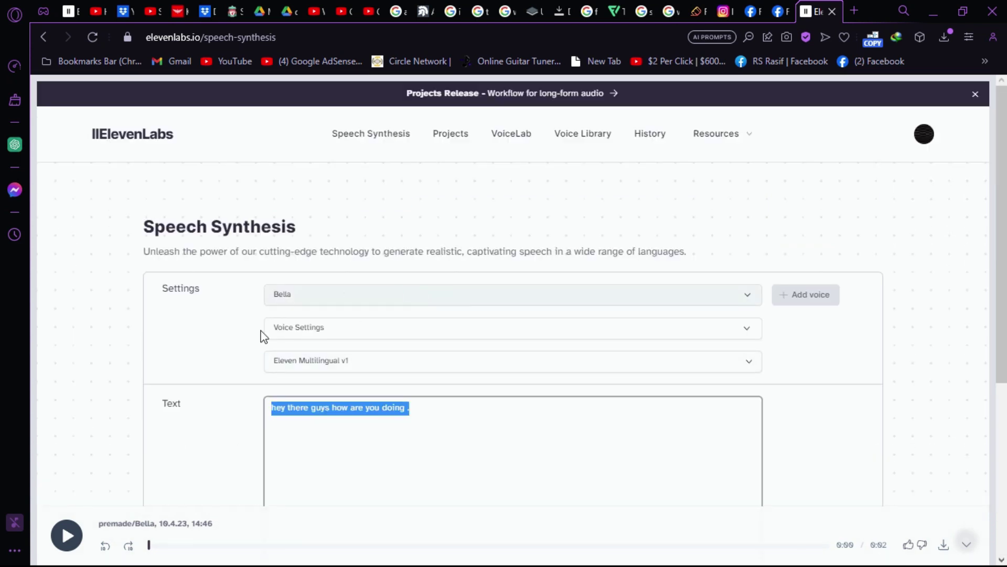
In Bella's voice settings, lower Stability into the red zone and Clarity + Similarity Enhancement to slightly below the middle
{"action": "left_click", "coordinate": [361, 333]}
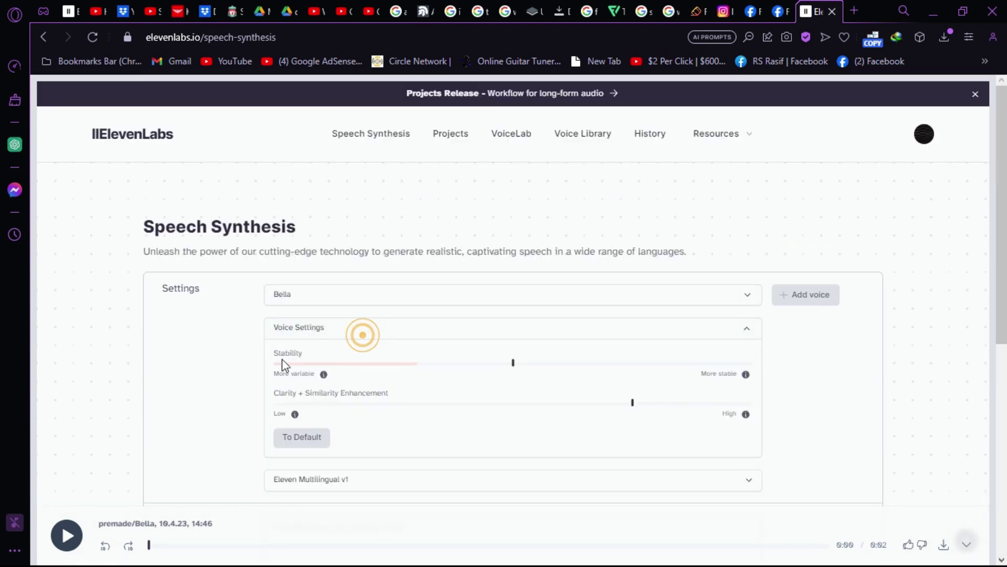
{"action": "left_click", "coordinate": [515, 363]}
{"action": "left_click_drag", "start_coordinate": [515, 364], "coordinate": [346, 374]}
{"action": "left_click_drag", "start_coordinate": [634, 405], "coordinate": [490, 414]}
Replay the existing Bella clip, and generate the greeting again with the lowered voice settings for comparison
{"action": "scroll", "coordinate": [511, 396], "scroll_direction": "down", "scroll_amount": 7}
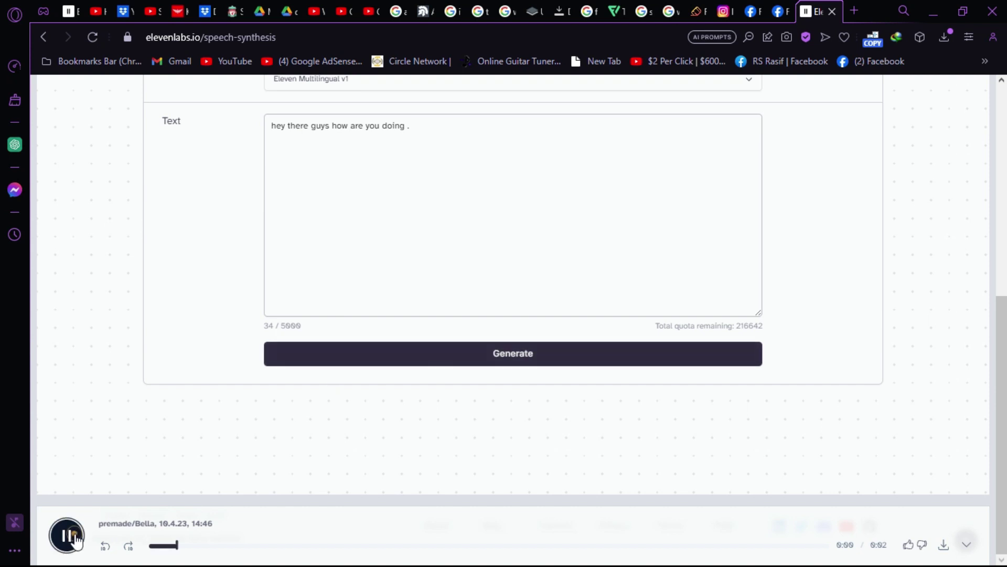
{"action": "left_click", "coordinate": [65, 540]}
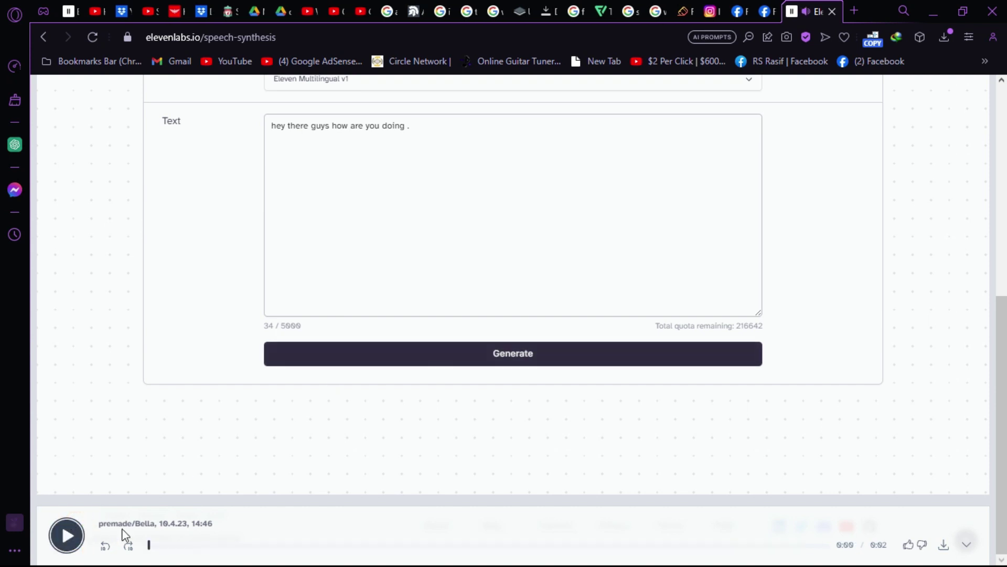
{"action": "left_click", "coordinate": [349, 357]}
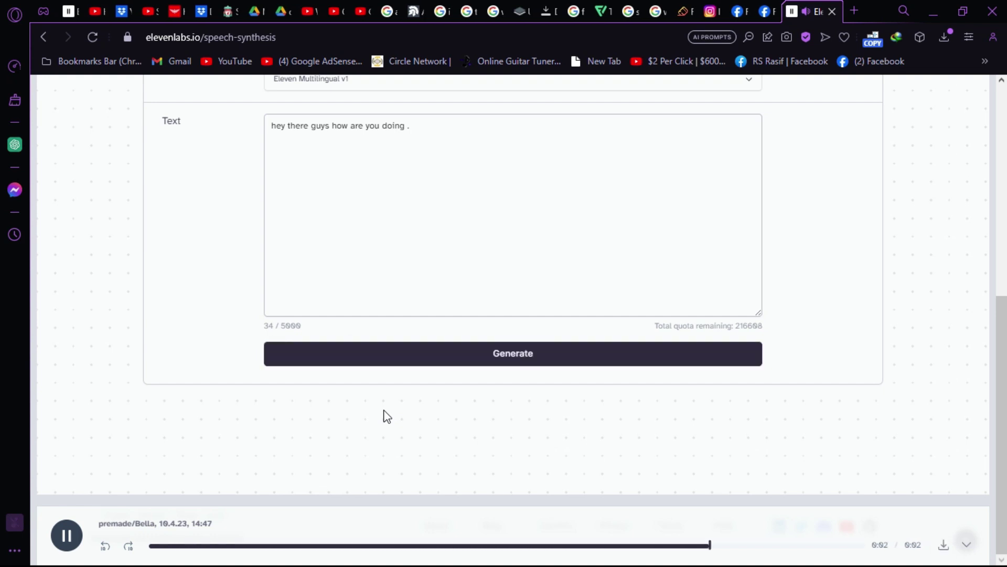
{"action": "scroll", "coordinate": [252, 450], "scroll_direction": "up", "scroll_amount": 4}
{"action": "scroll", "coordinate": [289, 335], "scroll_direction": "down", "scroll_amount": 4}
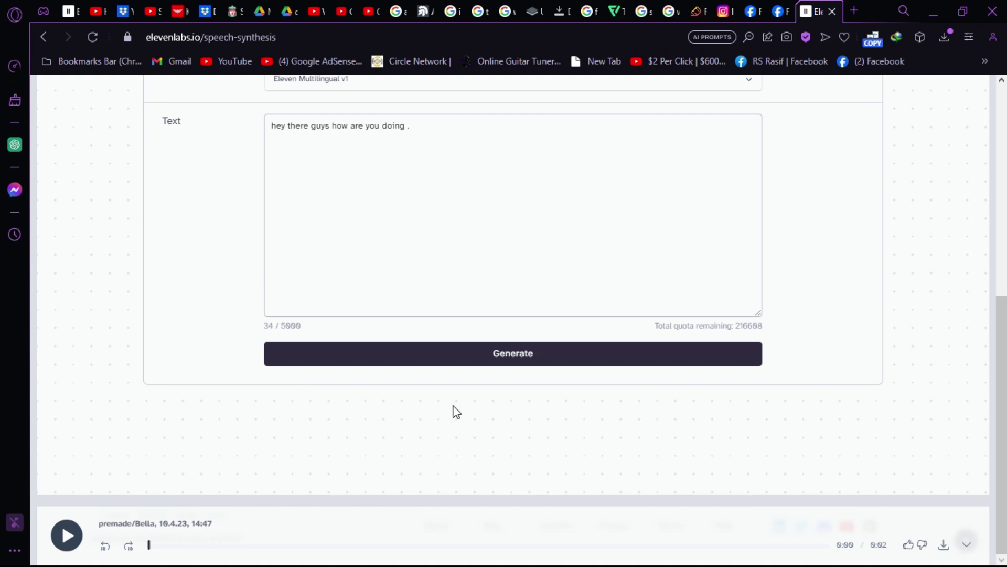
{"action": "scroll", "coordinate": [471, 340], "scroll_direction": "up", "scroll_amount": 5}
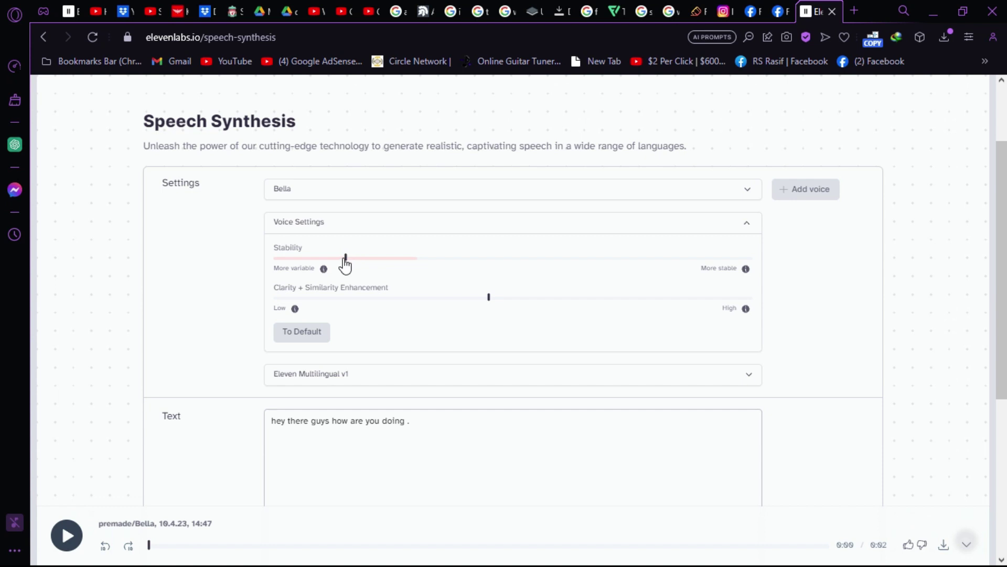
{"action": "mouse_move", "coordinate": [348, 261]}
{"action": "scroll", "coordinate": [480, 345], "scroll_direction": "down", "scroll_amount": 3}
{"action": "scroll", "coordinate": [355, 412], "scroll_direction": "down", "scroll_amount": 3}
{"action": "scroll", "coordinate": [323, 392], "scroll_direction": "up", "scroll_amount": 6}
{"action": "left_click", "coordinate": [361, 227]}
{"action": "left_click", "coordinate": [356, 226]}
Browse the available voices, preview the cloned storytelling voice, and try to generate the greeting with it
{"action": "left_click", "coordinate": [327, 190]}
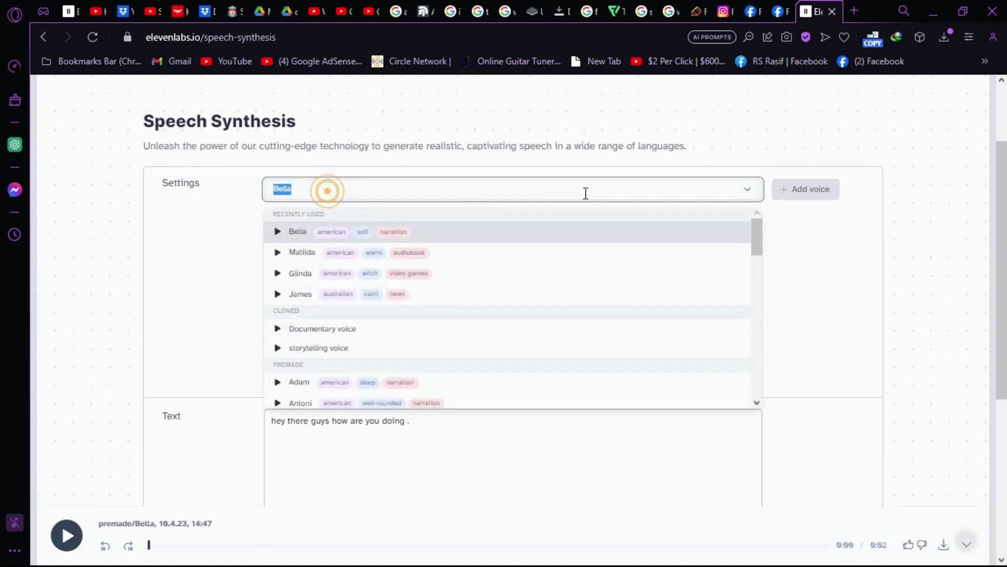
{"action": "left_click", "coordinate": [750, 190]}
{"action": "scroll", "coordinate": [509, 364], "scroll_direction": "down", "scroll_amount": 5}
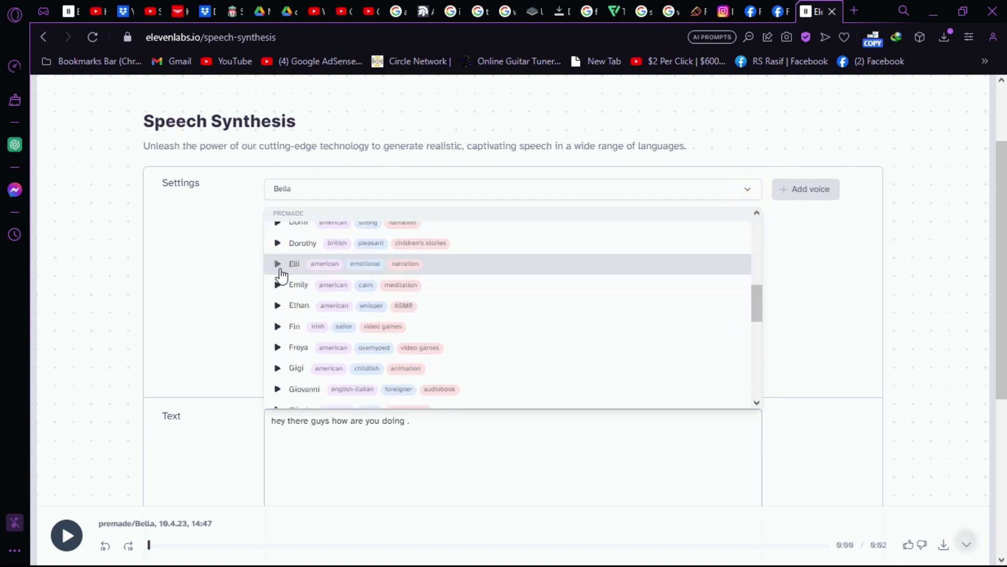
{"action": "scroll", "coordinate": [295, 283], "scroll_direction": "up", "scroll_amount": 3}
{"action": "scroll", "coordinate": [296, 338], "scroll_direction": "up", "scroll_amount": 4}
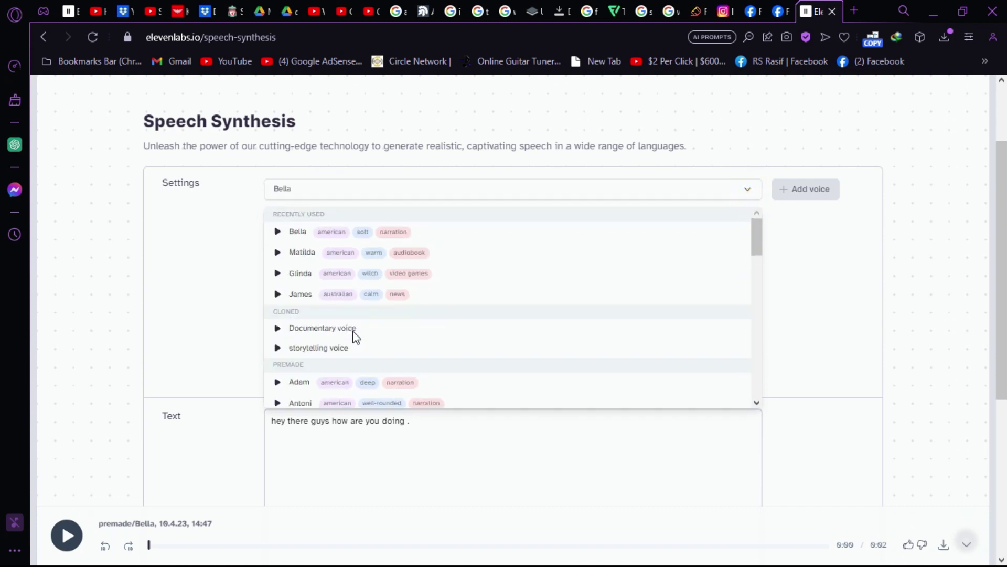
{"action": "left_click", "coordinate": [278, 347]}
{"action": "scroll", "coordinate": [110, 416], "scroll_direction": "down", "scroll_amount": 5}
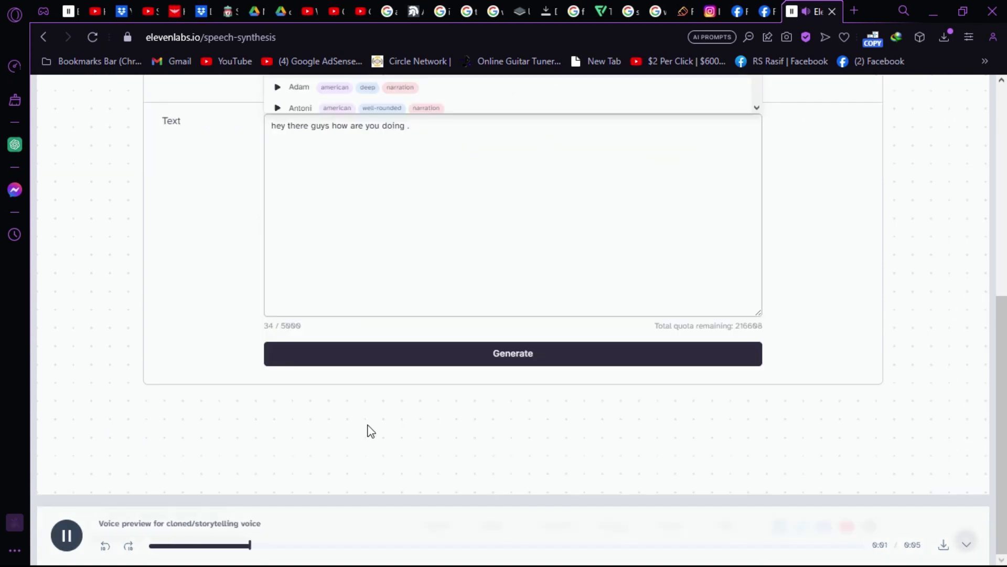
{"action": "left_click", "coordinate": [429, 358]}
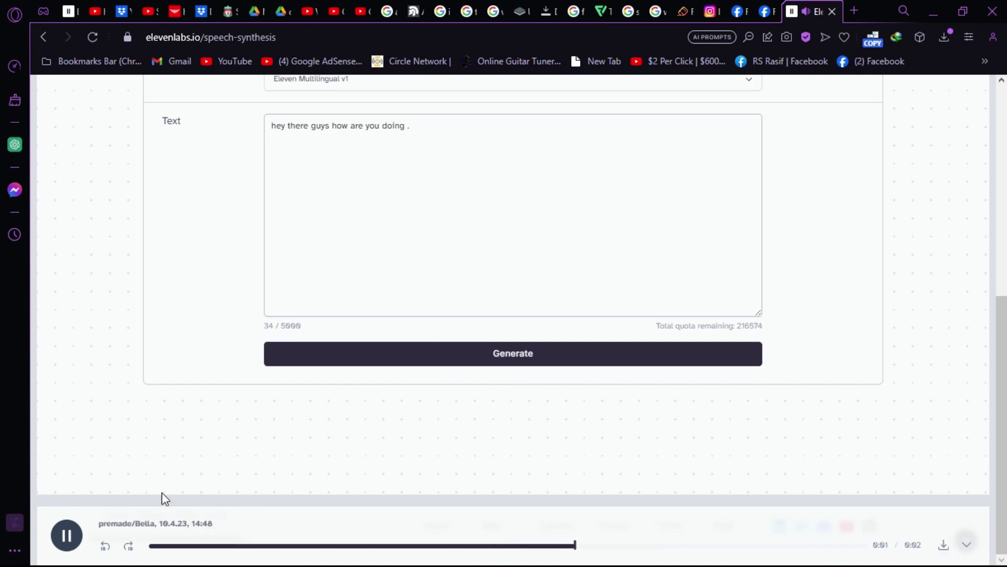
Select the cloned storytelling voice and generate the greeting text with it
{"action": "scroll", "coordinate": [456, 341], "scroll_direction": "up", "scroll_amount": 7}
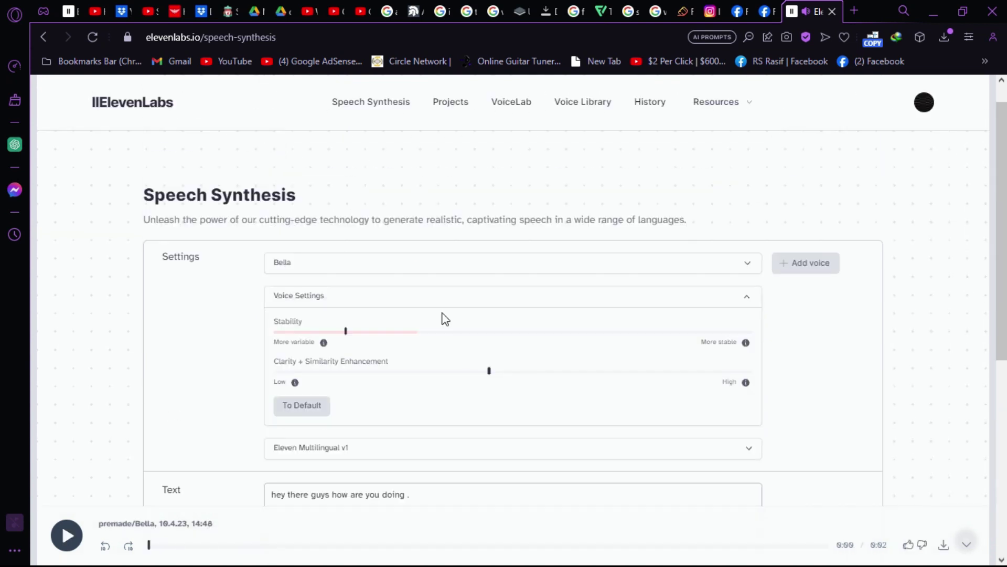
{"action": "left_click", "coordinate": [378, 266]}
{"action": "left_click", "coordinate": [278, 421]}
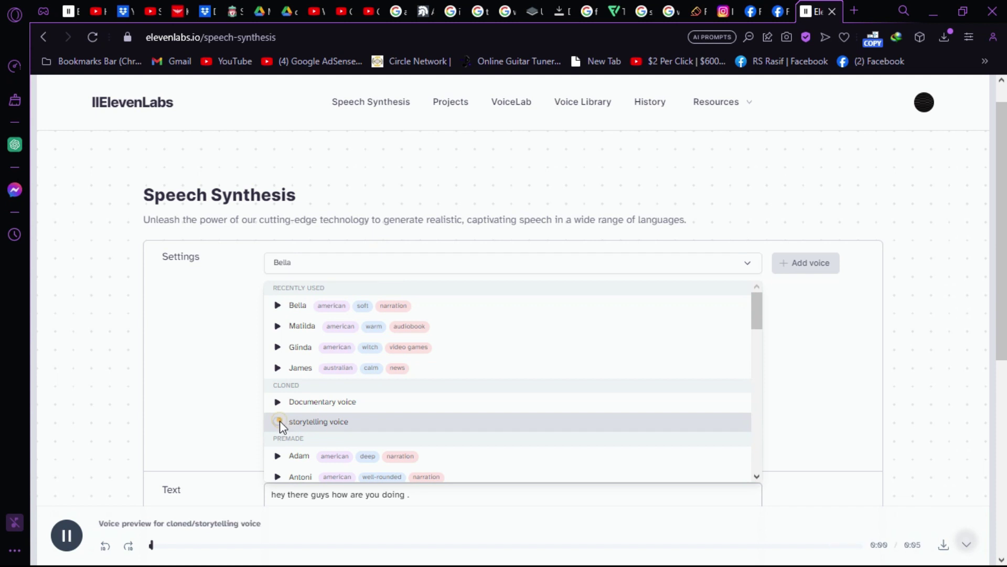
{"action": "left_click", "coordinate": [363, 419]}
{"action": "scroll", "coordinate": [469, 328], "scroll_direction": "down", "scroll_amount": 5}
{"action": "scroll", "coordinate": [469, 328], "scroll_direction": "down", "scroll_amount": 2}
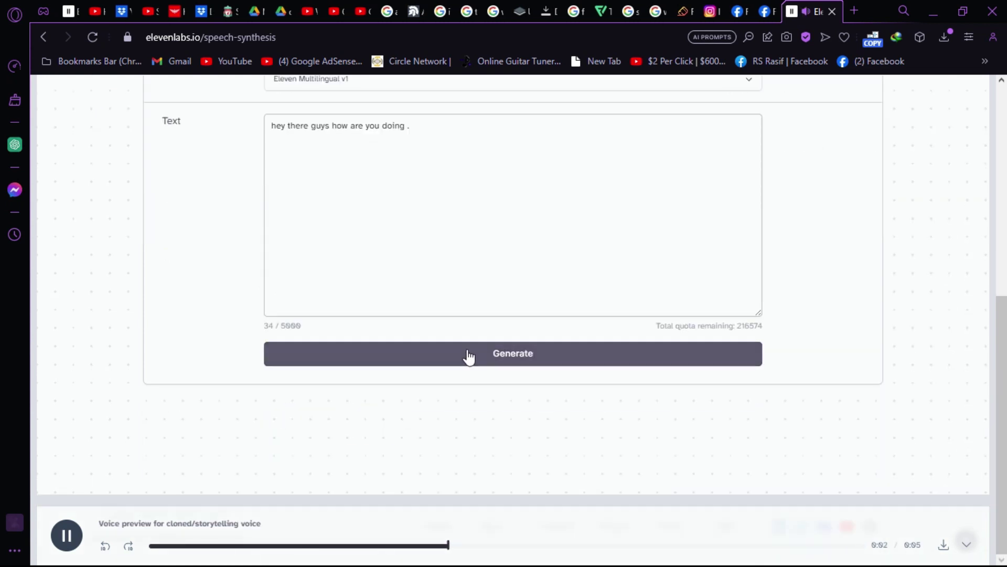
{"action": "left_click", "coordinate": [467, 355]}
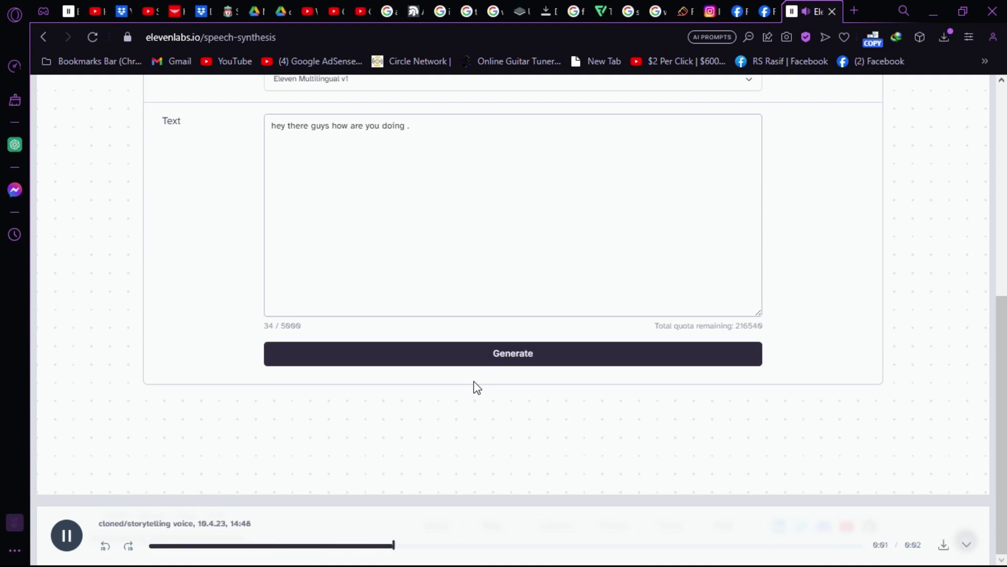
Switch the voice from the cloned storytelling voice back to Bella
{"action": "scroll", "coordinate": [391, 164], "scroll_direction": "up", "scroll_amount": 5}
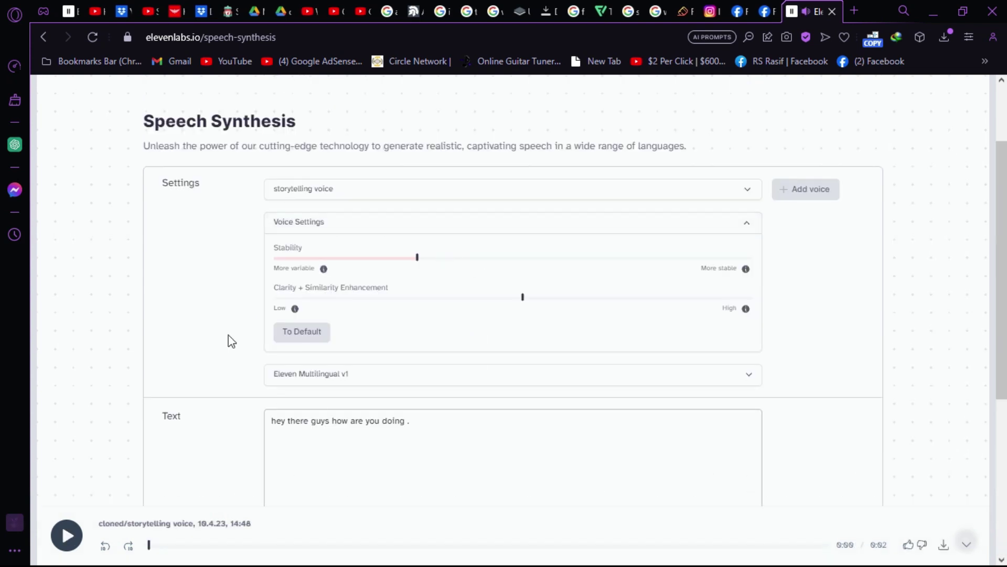
{"action": "scroll", "coordinate": [362, 378], "scroll_direction": "down", "scroll_amount": 1}
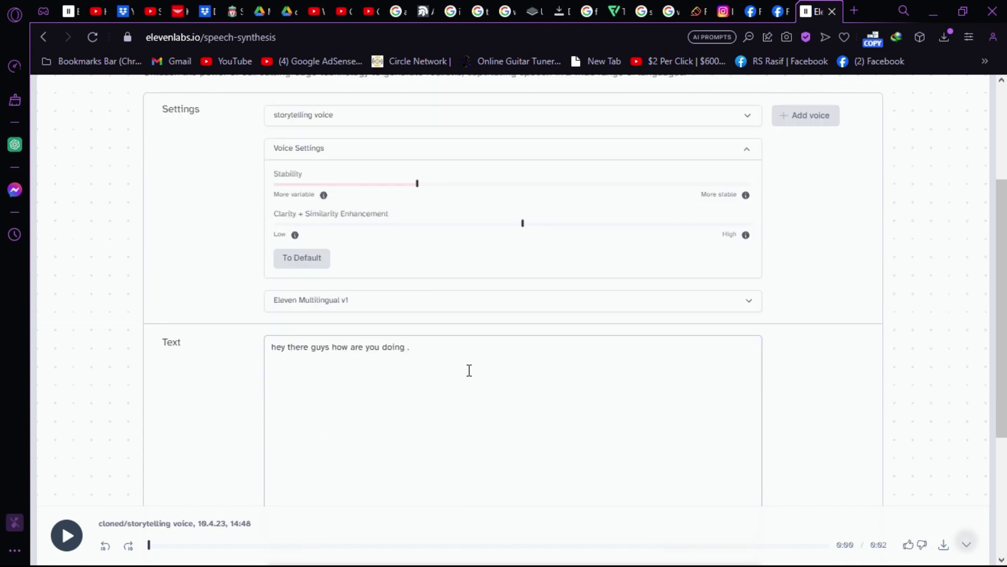
{"action": "left_click", "coordinate": [748, 114]}
{"action": "left_click", "coordinate": [339, 175]}
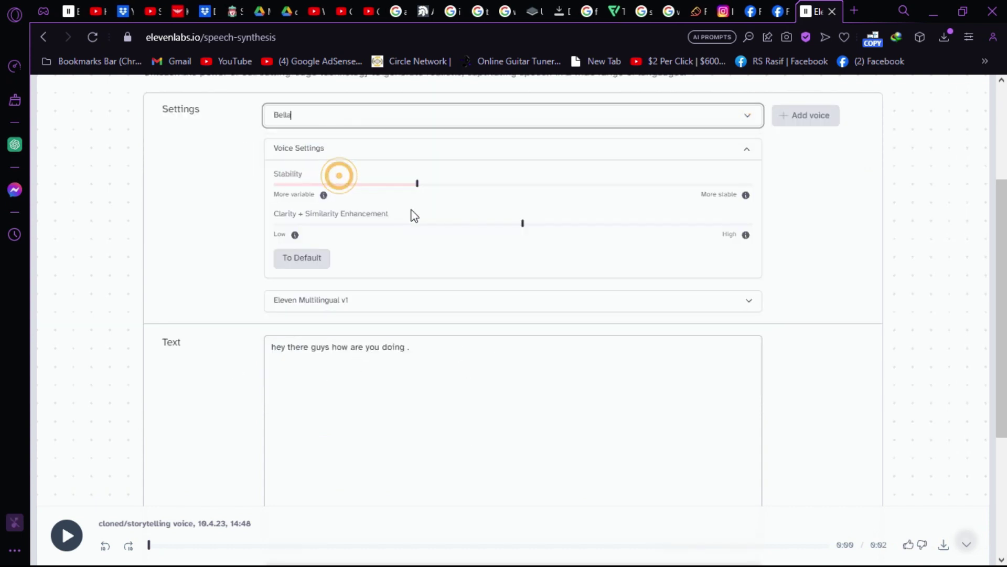
Generate the greeting "hey there guys how are you doing ." again with the Bella voice
{"action": "scroll", "coordinate": [419, 262], "scroll_direction": "down", "scroll_amount": 4}
{"action": "left_click", "coordinate": [497, 358]}
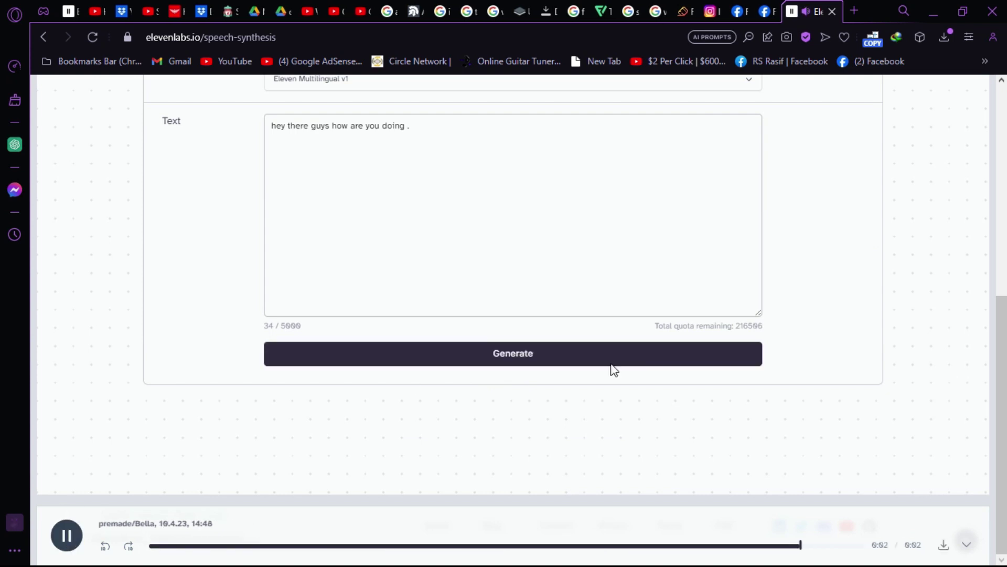
Append "lets make this voice more natural ." to the text and replace the period after "doing" with a question mark
{"action": "left_click", "coordinate": [459, 133]}
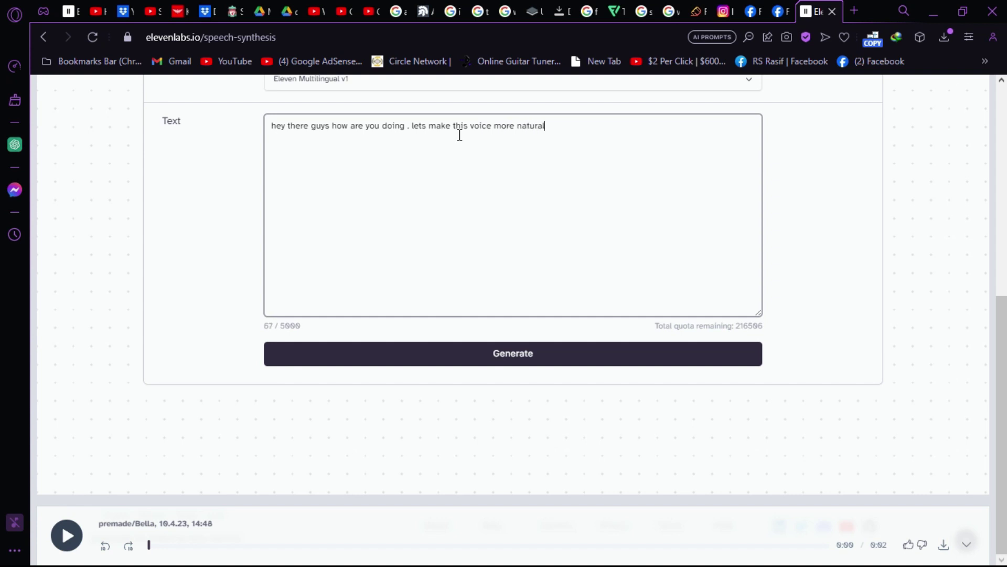
{"action": "left_click_drag", "start_coordinate": [410, 128], "coordinate": [401, 128]}
{"action": "key", "text": "BackSpace"}
{"action": "type", "text": "?"}
{"action": "left_click", "coordinate": [581, 124]}
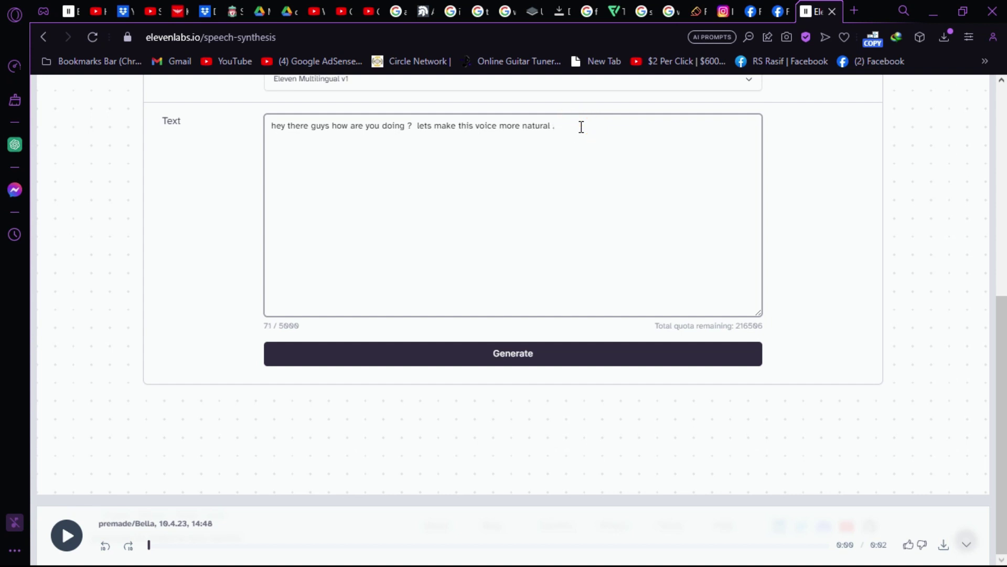
Insert a comma after "hey there guys" in the text
{"action": "left_click", "coordinate": [330, 129]}
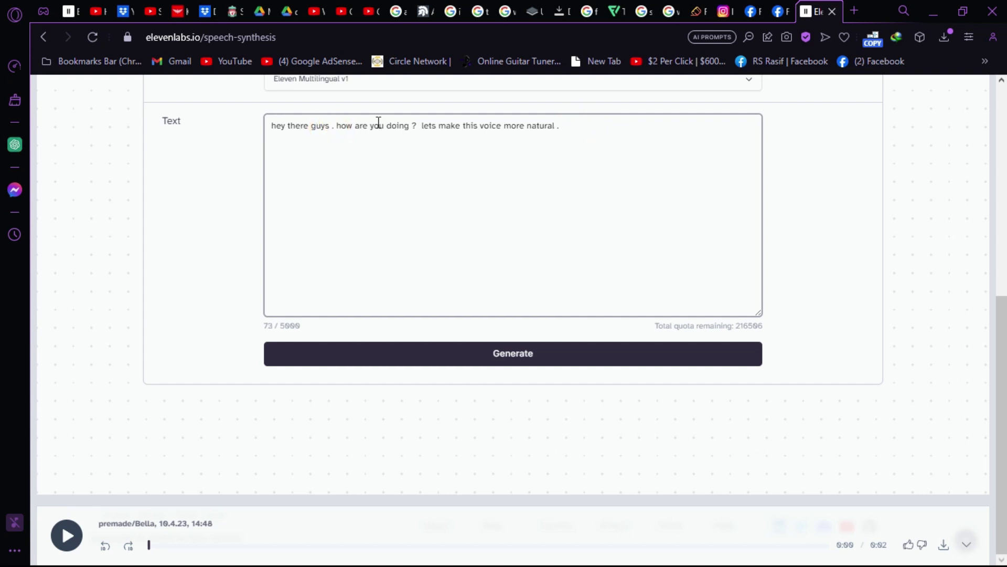
{"action": "key", "text": "BackSpace"}
{"action": "key", "text": "BackSpace"}
{"action": "type", "text": "<"}
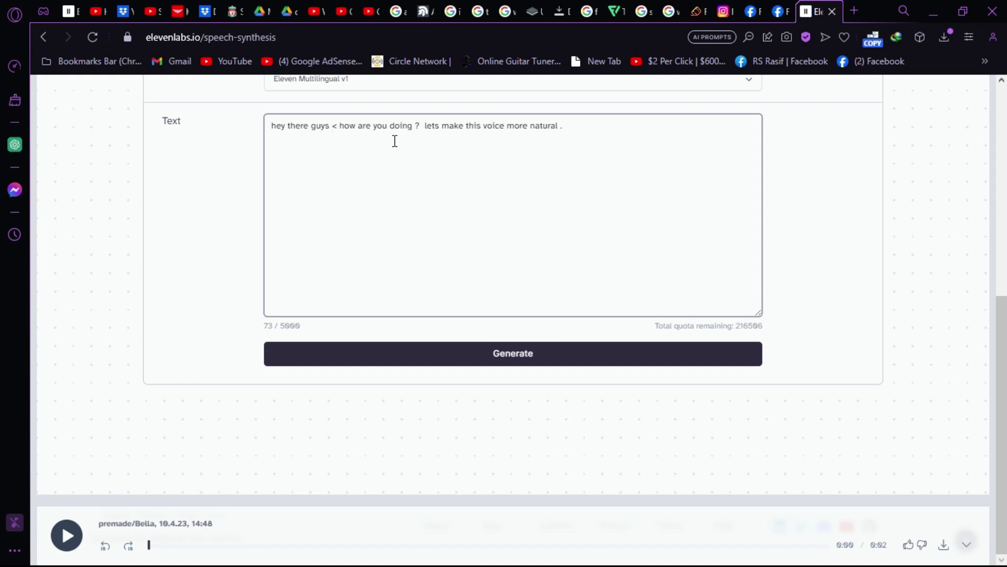
{"action": "key", "text": "BackSpace"}
{"action": "type", "text": ","}
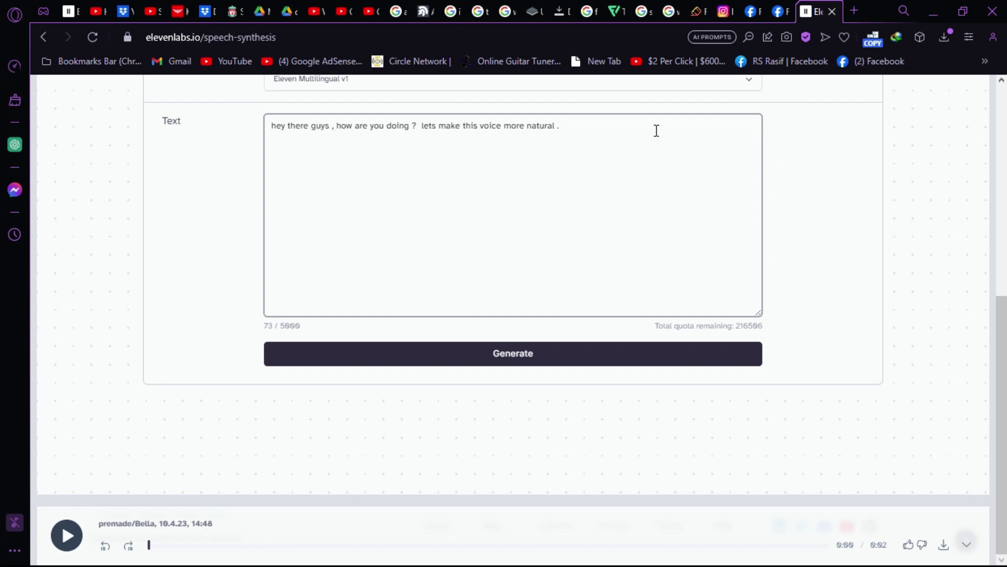
{"action": "left_click", "coordinate": [576, 128]}
Generate the revised text with the Bella voice and save the resulting MP3 to the Desktop under its suggested name
{"action": "left_click", "coordinate": [524, 352]}
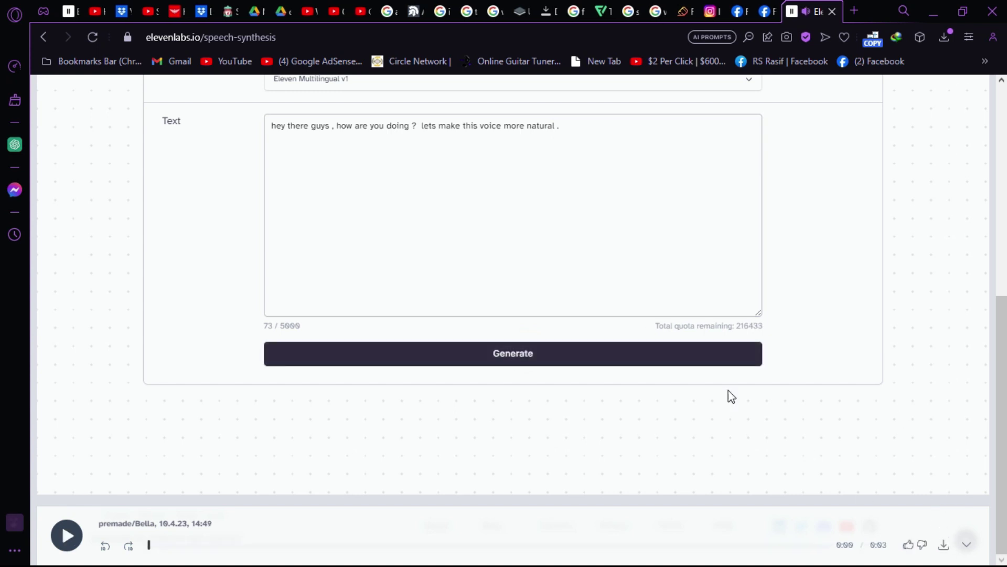
{"action": "left_click", "coordinate": [943, 546]}
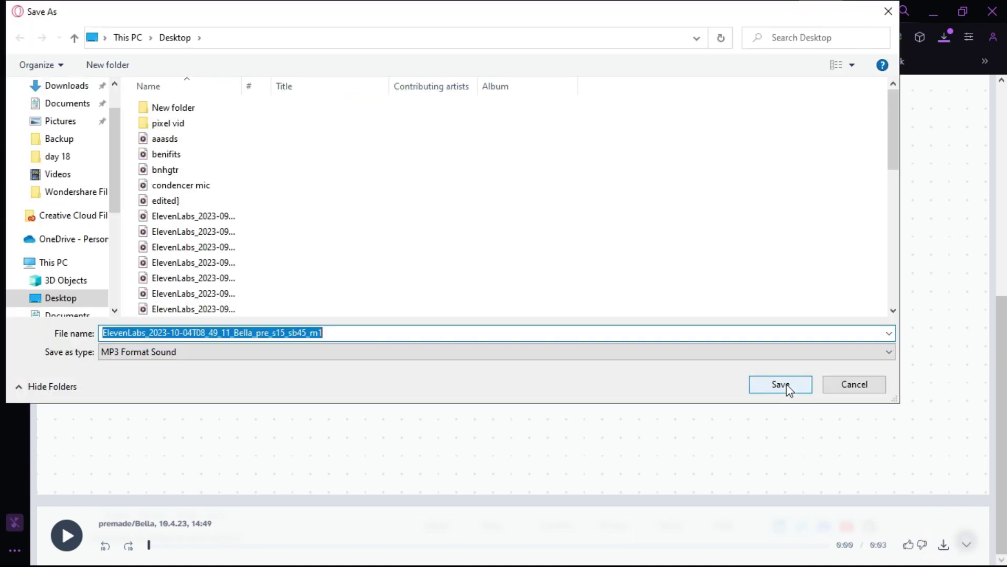
{"action": "left_click", "coordinate": [785, 385]}
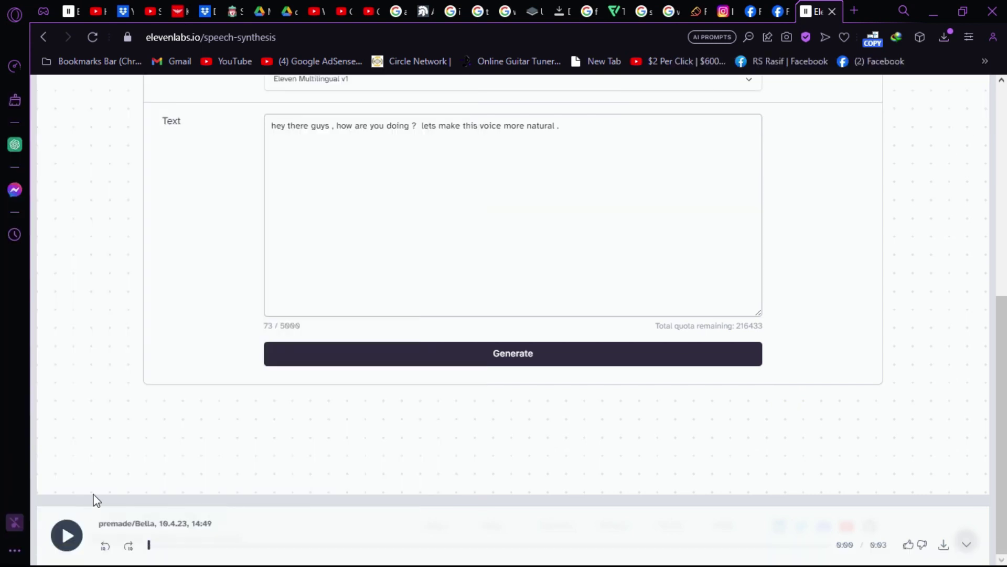
Launch Audacity, skip the automatic crash recovery, and dismiss the welcome window
{"action": "key", "text": "super"}
{"action": "left_click", "coordinate": [72, 517]}
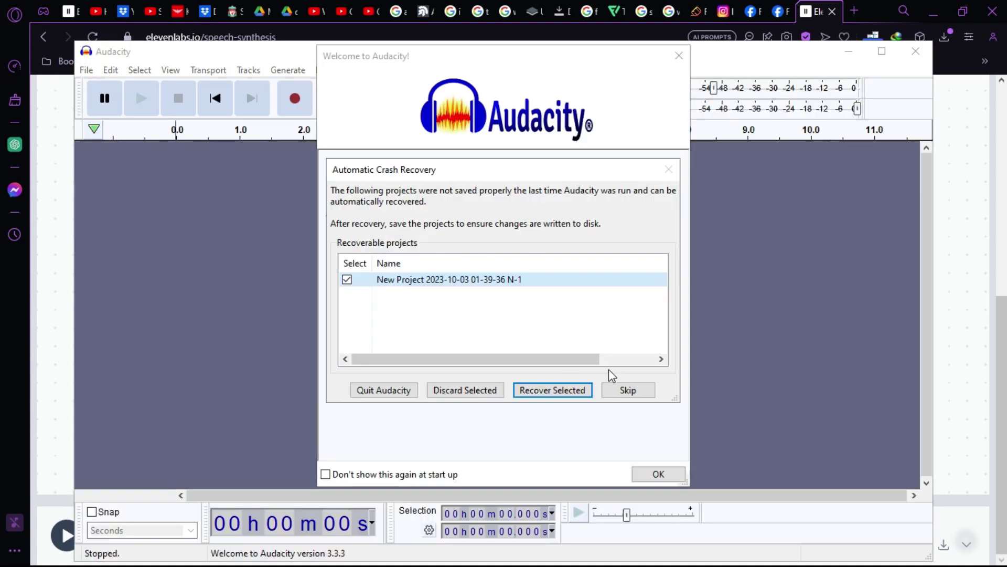
{"action": "left_click", "coordinate": [659, 475]}
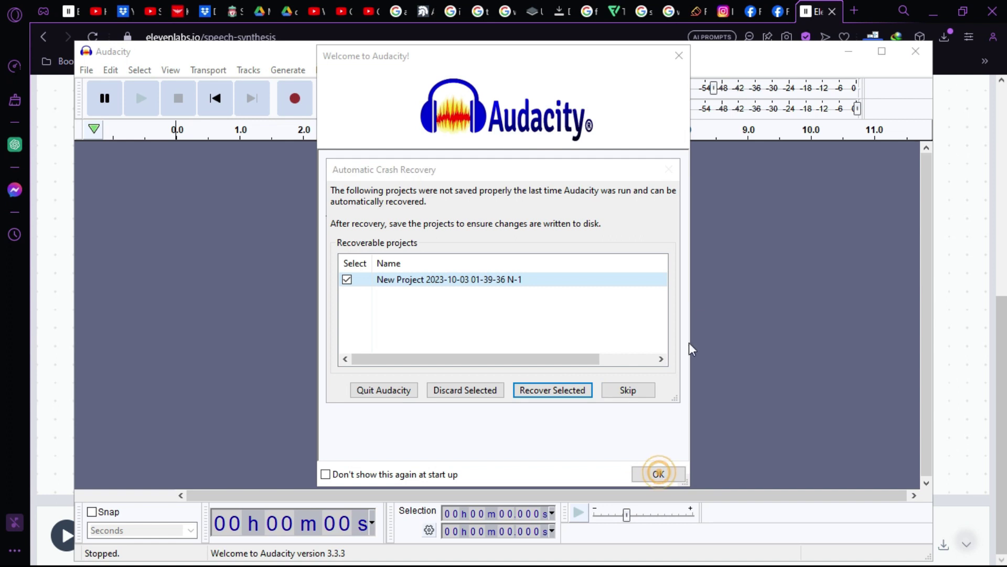
{"action": "left_click", "coordinate": [679, 57]}
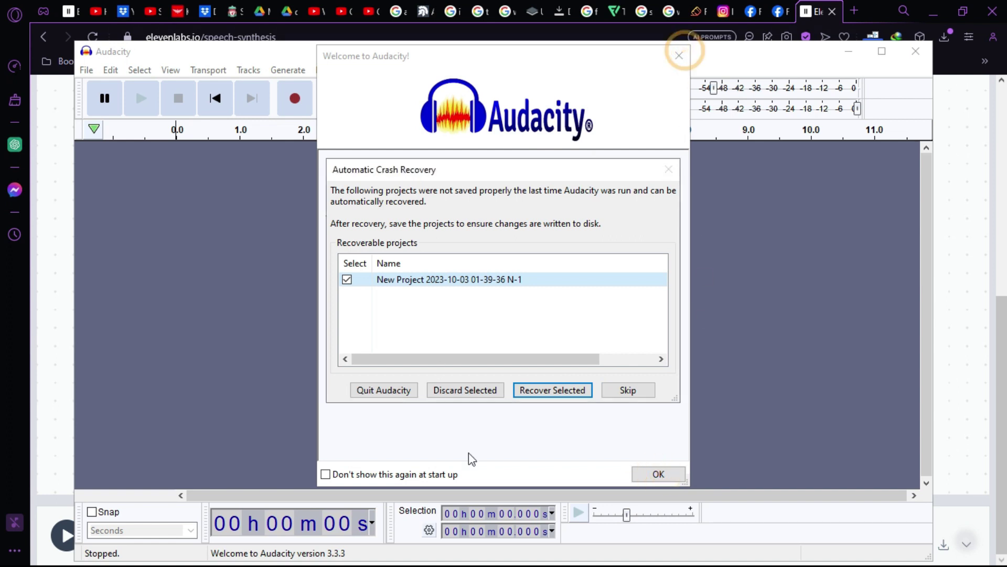
{"action": "left_click", "coordinate": [626, 394]}
{"action": "left_click", "coordinate": [656, 475]}
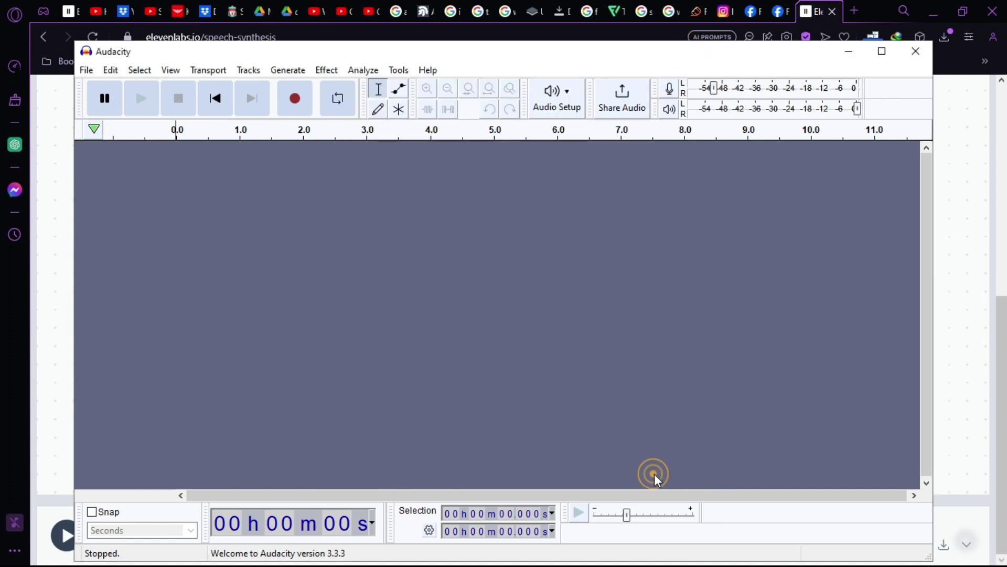
Import the downloaded Bella MP3 from the browser's download list into the empty Audacity project
{"action": "left_click", "coordinate": [850, 53]}
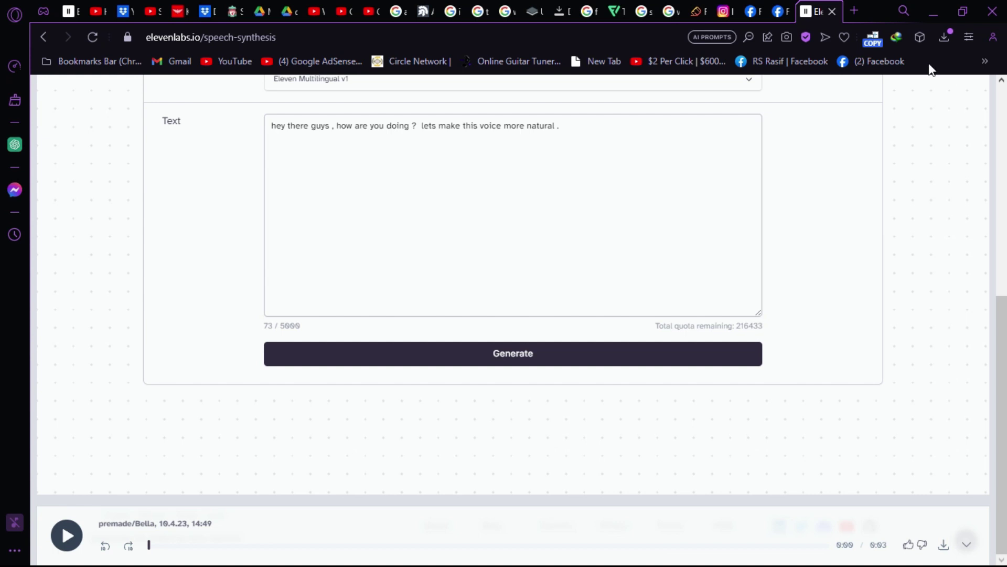
{"action": "left_click", "coordinate": [943, 37]}
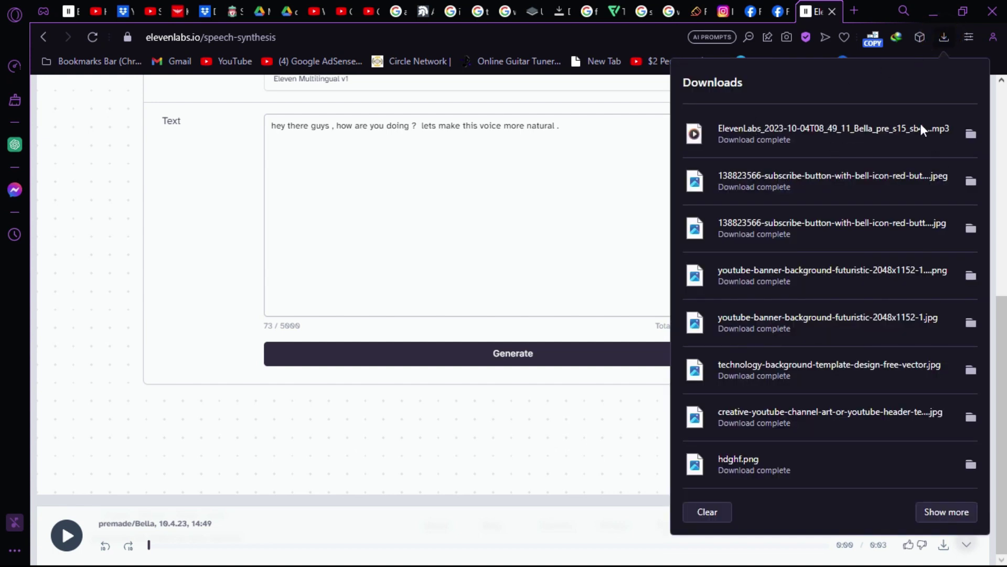
{"action": "left_click_drag", "start_coordinate": [782, 128], "coordinate": [604, 462]}
{"action": "key", "text": "super"}
{"action": "left_click_drag", "start_coordinate": [242, 273], "coordinate": [279, 414]}
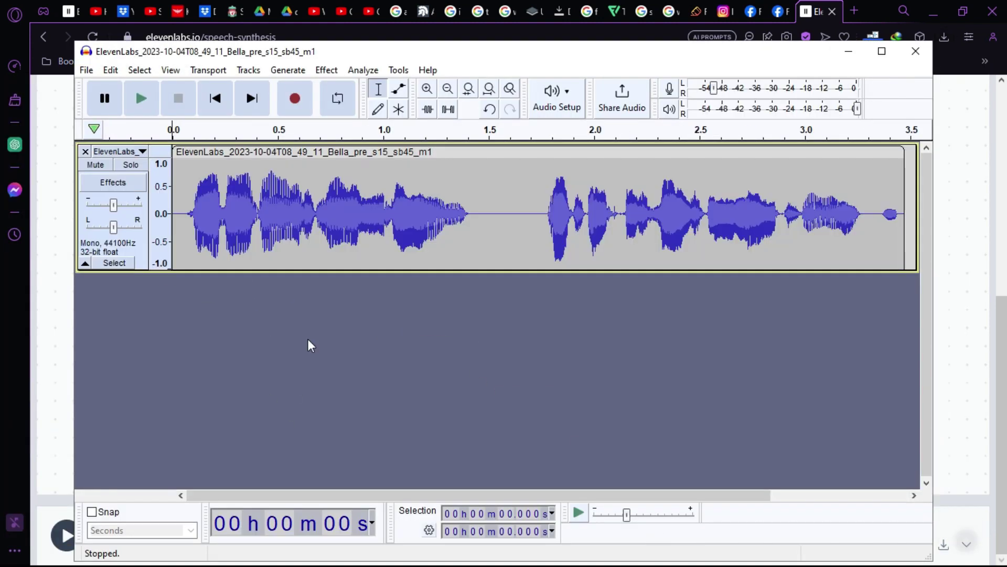
Play the imported clip from near its beginning
{"action": "scroll", "coordinate": [181, 272], "scroll_direction": "up", "scroll_amount": 3}
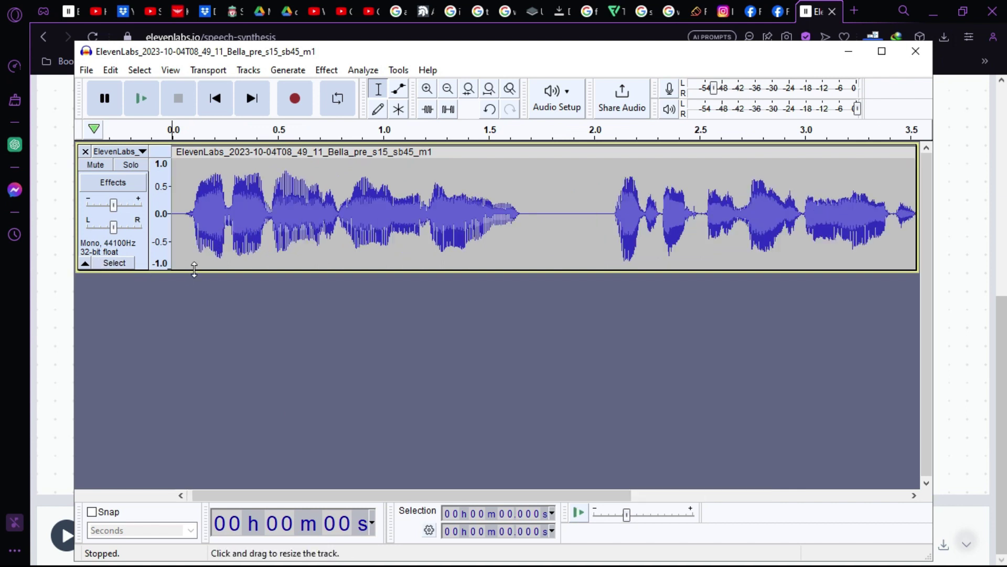
{"action": "left_click", "coordinate": [197, 128]}
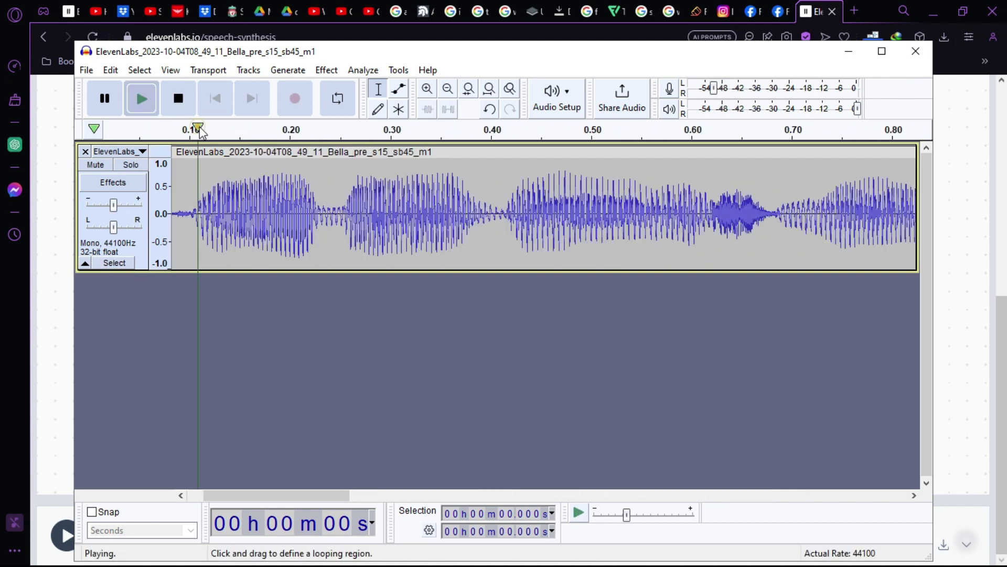
{"action": "left_click", "coordinate": [197, 129]}
{"action": "scroll", "coordinate": [315, 210], "scroll_direction": "down", "scroll_amount": 3}
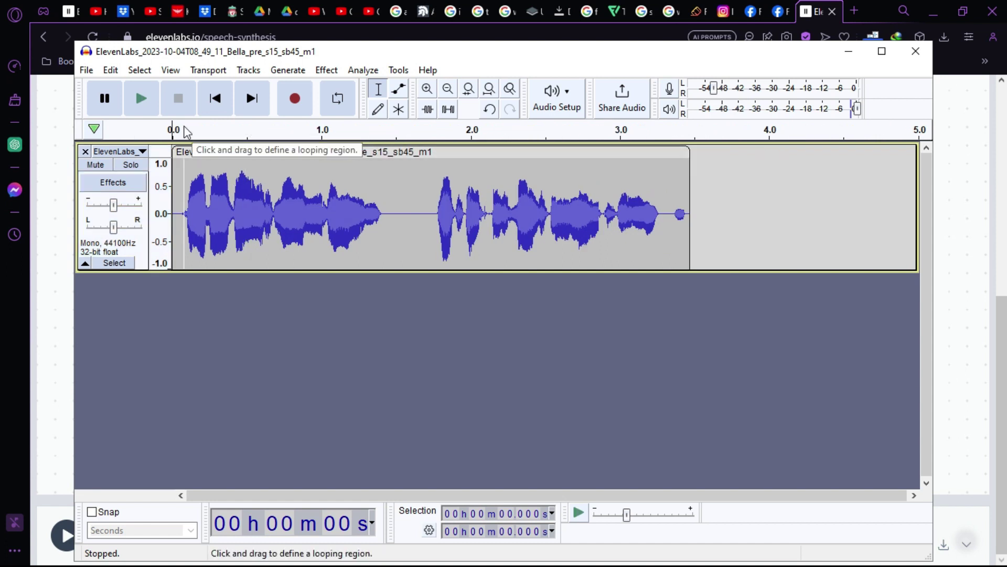
Select the silent gap from 1.443 s to 1.730 s and take it as the Noise Reduction profile
{"action": "left_click_drag", "start_coordinate": [387, 194], "coordinate": [429, 196]}
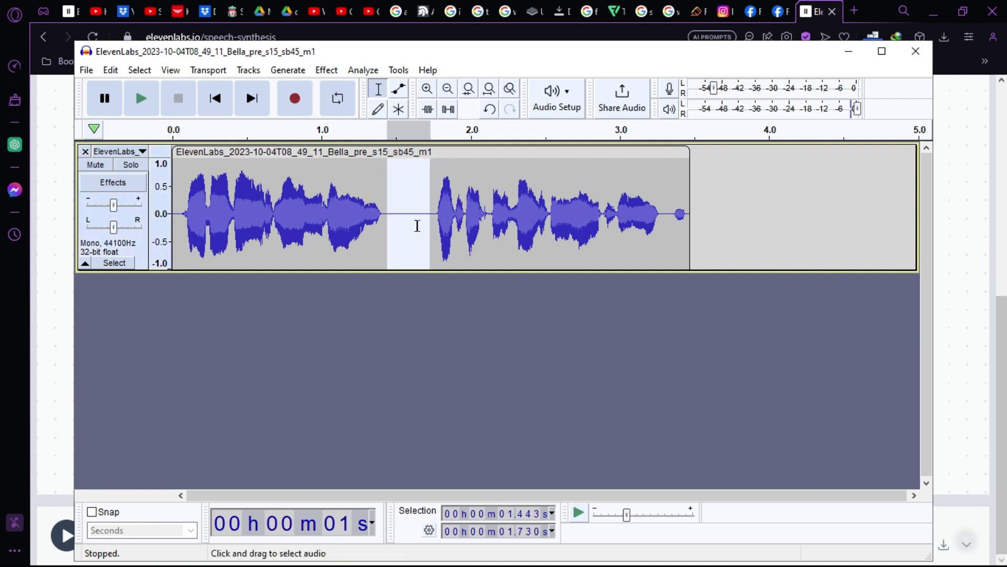
{"action": "scroll", "coordinate": [417, 226], "scroll_direction": "up", "scroll_amount": 2}
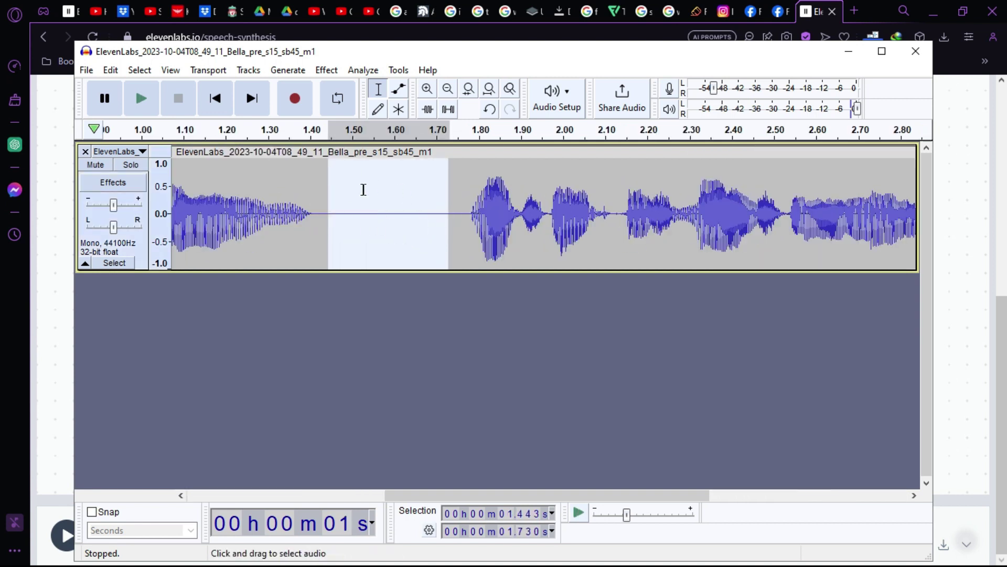
{"action": "left_click", "coordinate": [327, 70]}
{"action": "mouse_move", "coordinate": [377, 219]}
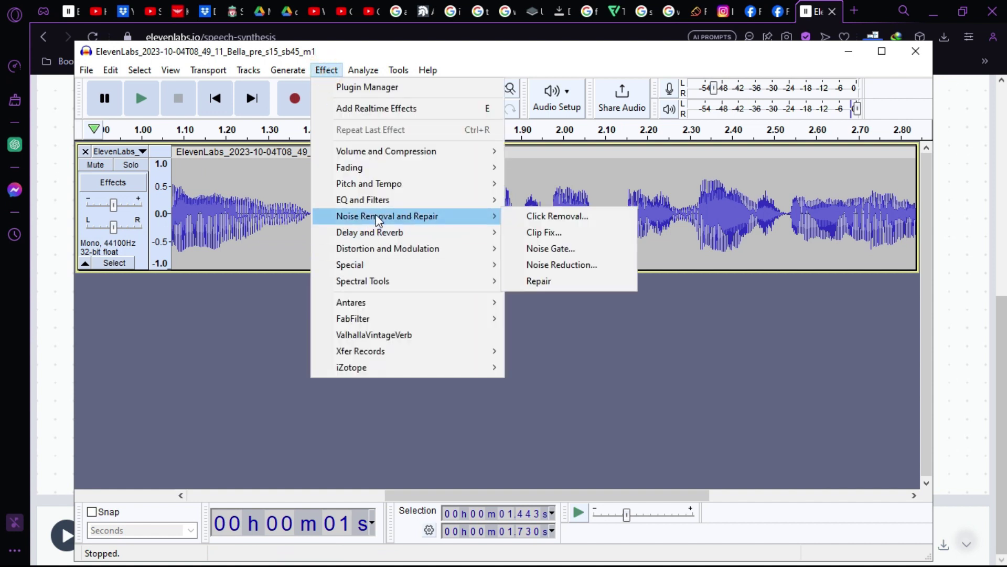
{"action": "left_click", "coordinate": [561, 265]}
{"action": "left_click", "coordinate": [496, 240]}
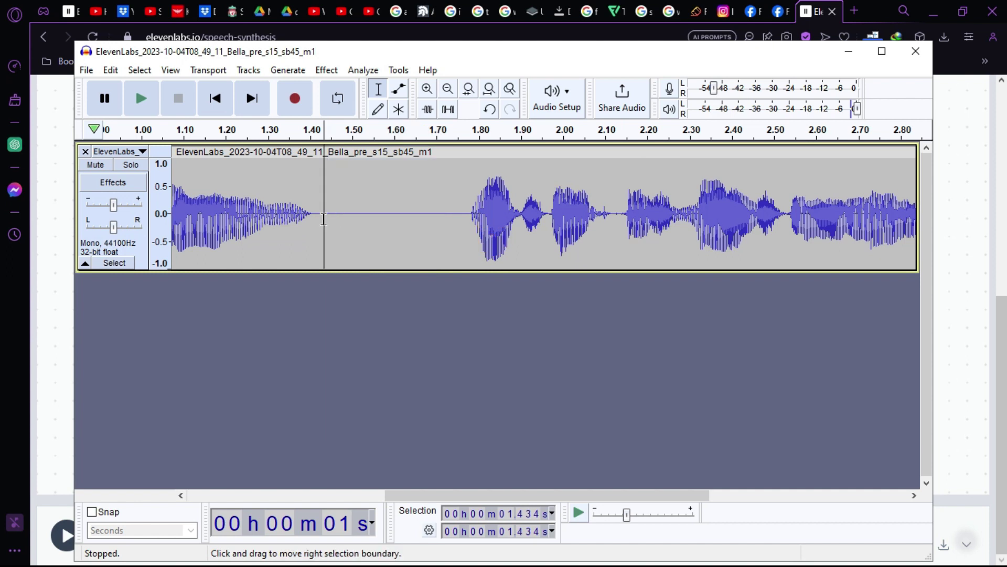
Select the whole Bella clip and apply Noise Reduction to it
{"action": "double_click", "coordinate": [324, 218]}
{"action": "key", "text": "ctrl+2"}
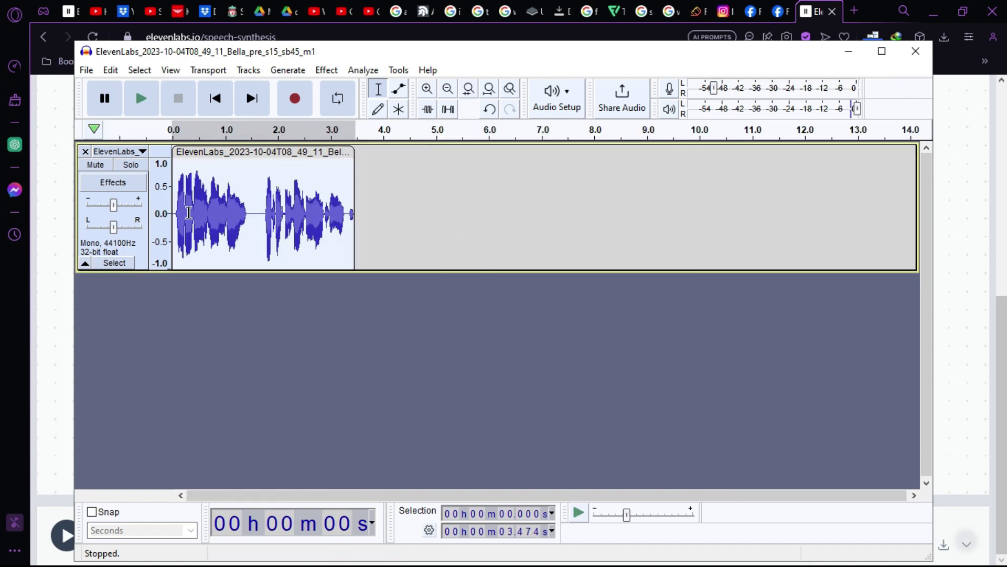
{"action": "scroll", "coordinate": [185, 207], "scroll_direction": "up", "scroll_amount": 1}
{"action": "left_click_drag", "start_coordinate": [157, 210], "coordinate": [169, 212]}
{"action": "scroll", "coordinate": [156, 218], "scroll_direction": "down", "scroll_amount": 3}
{"action": "scroll", "coordinate": [156, 218], "scroll_direction": "down", "scroll_amount": 3}
{"action": "scroll", "coordinate": [170, 210], "scroll_direction": "up", "scroll_amount": 2}
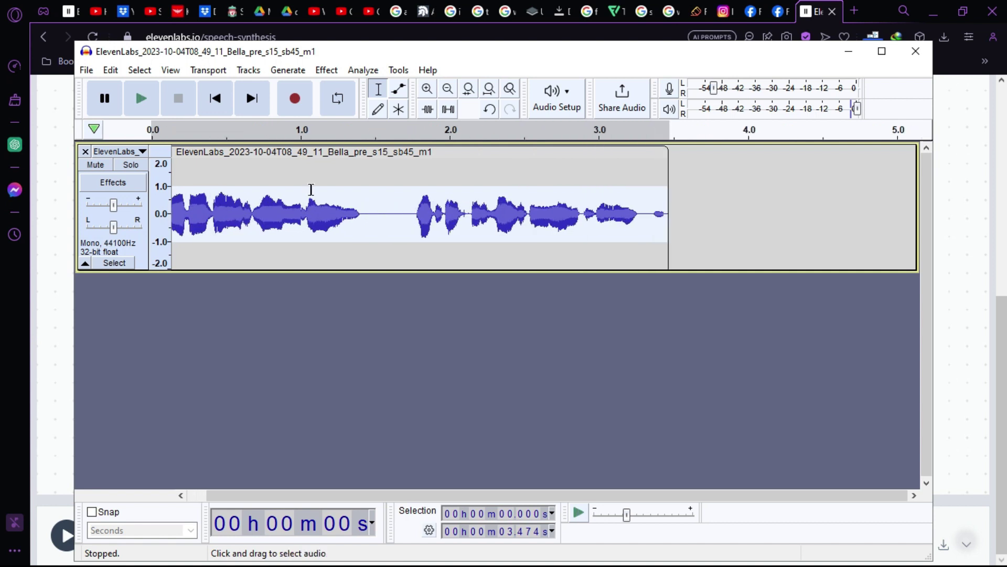
{"action": "left_click", "coordinate": [325, 71]}
{"action": "mouse_move", "coordinate": [361, 73]}
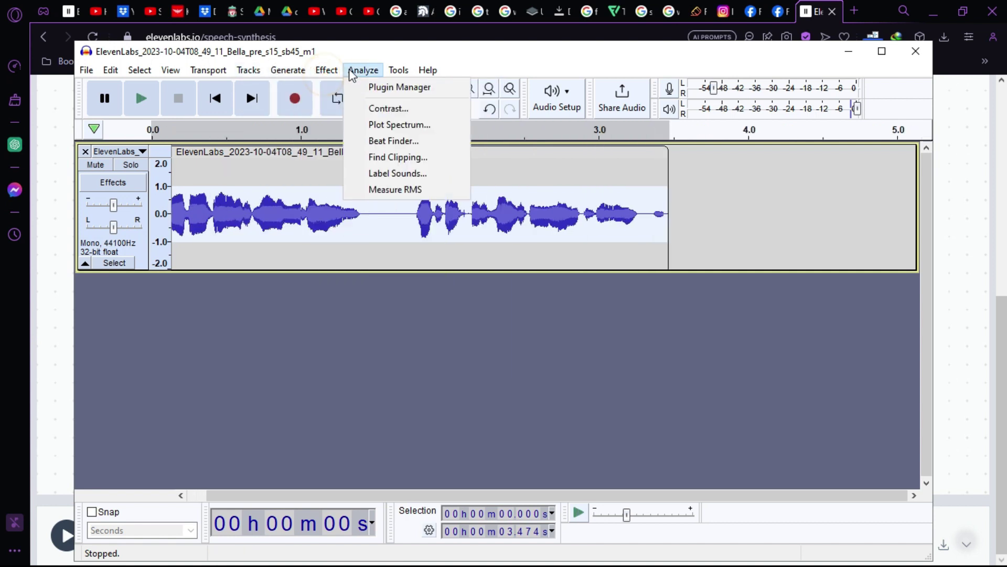
{"action": "left_click", "coordinate": [382, 128]}
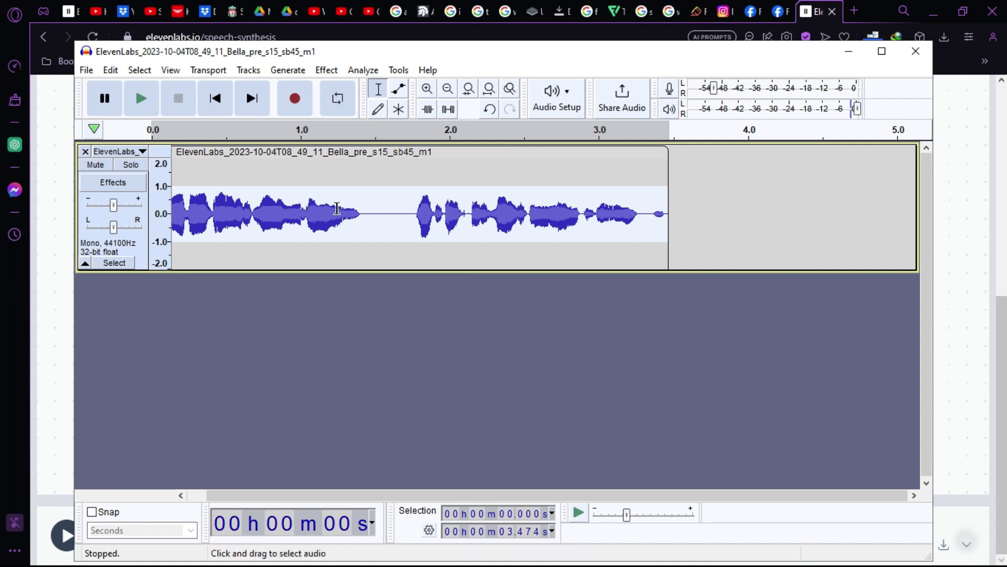
Play back the clip from several points to check how it sounds, and enlarge its waveform display
{"action": "left_click", "coordinate": [283, 130]}
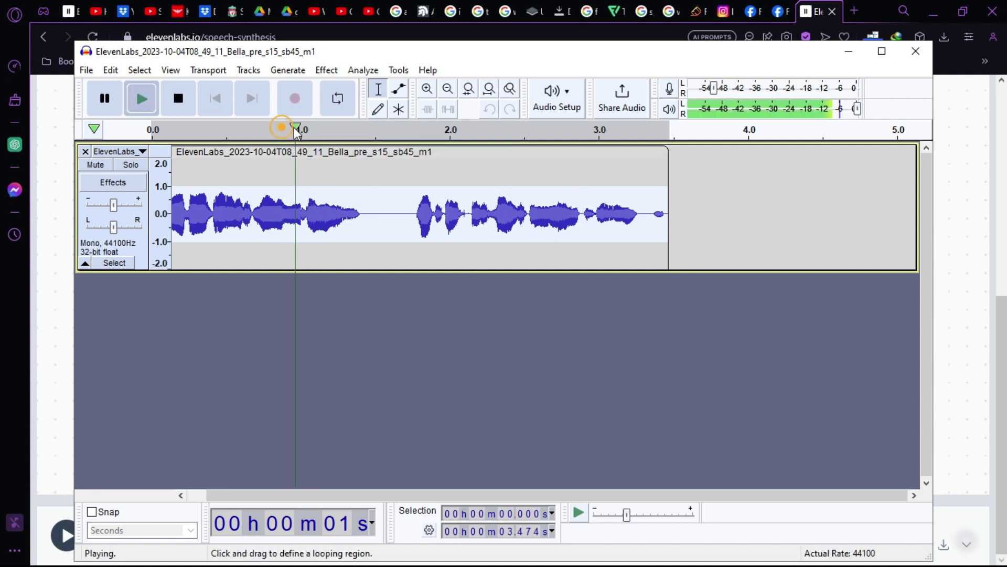
{"action": "key", "text": "space"}
{"action": "left_click", "coordinate": [221, 130]}
{"action": "key", "text": "space"}
{"action": "left_click", "coordinate": [171, 133]}
{"action": "key", "text": "space"}
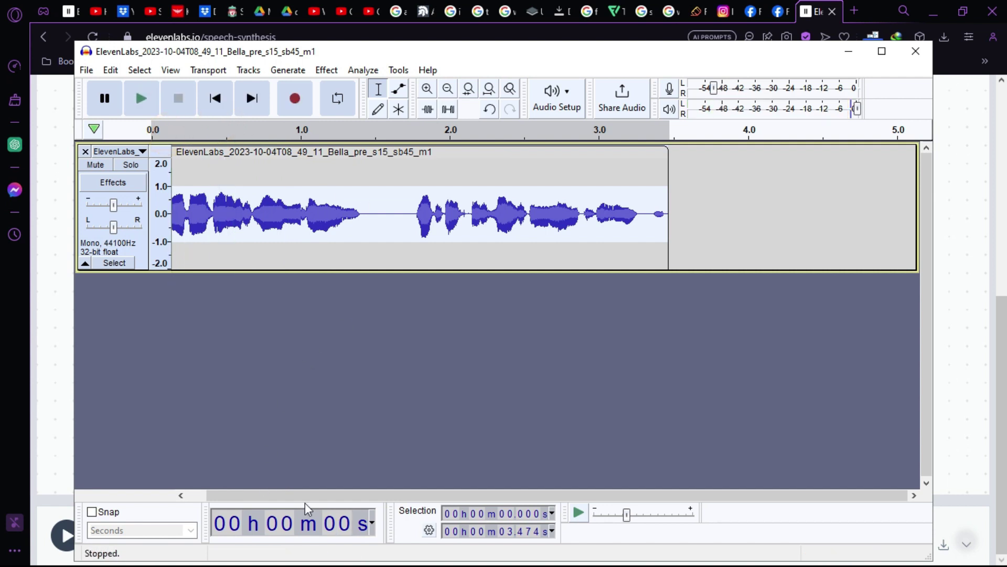
{"action": "left_click_drag", "start_coordinate": [305, 492], "coordinate": [180, 491]}
{"action": "left_click_drag", "start_coordinate": [158, 195], "coordinate": [157, 220]}
{"action": "scroll", "coordinate": [181, 206], "scroll_direction": "down", "scroll_amount": 2}
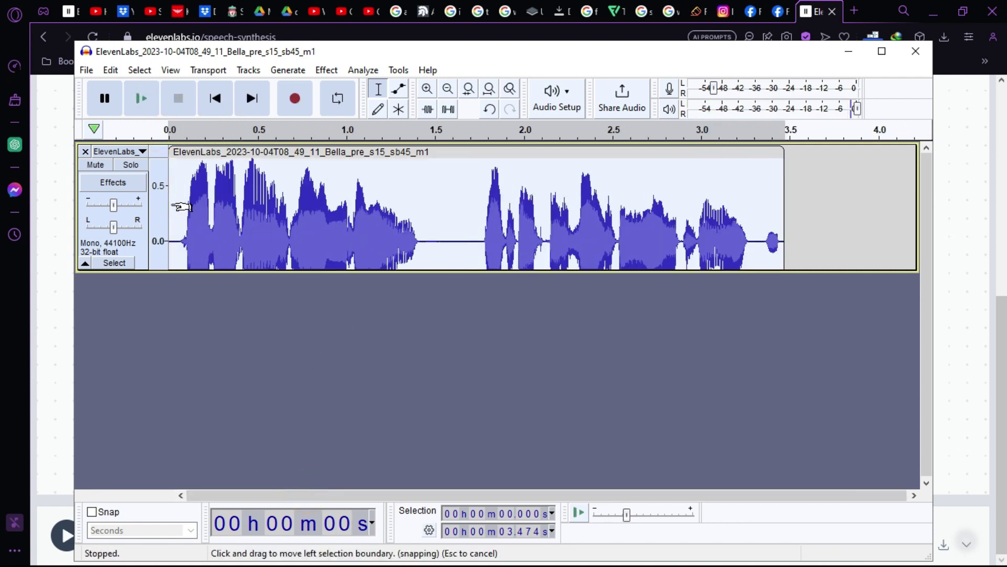
{"action": "left_click", "coordinate": [141, 98]}
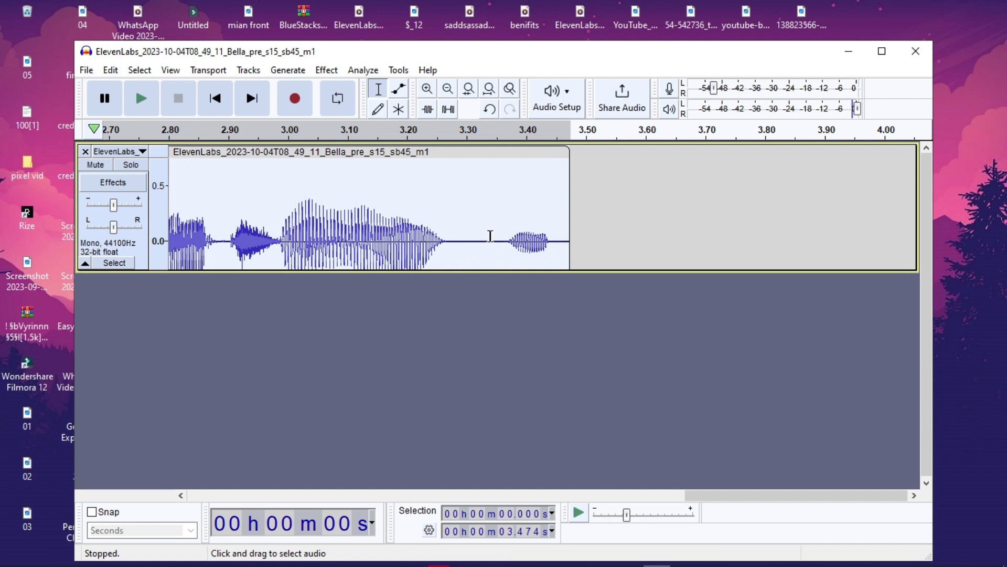
Delete the stray sound at the clip's end, from 3.340 s to 3.455 s, and play back the ending
{"action": "left_click_drag", "start_coordinate": [490, 235], "coordinate": [558, 244]}
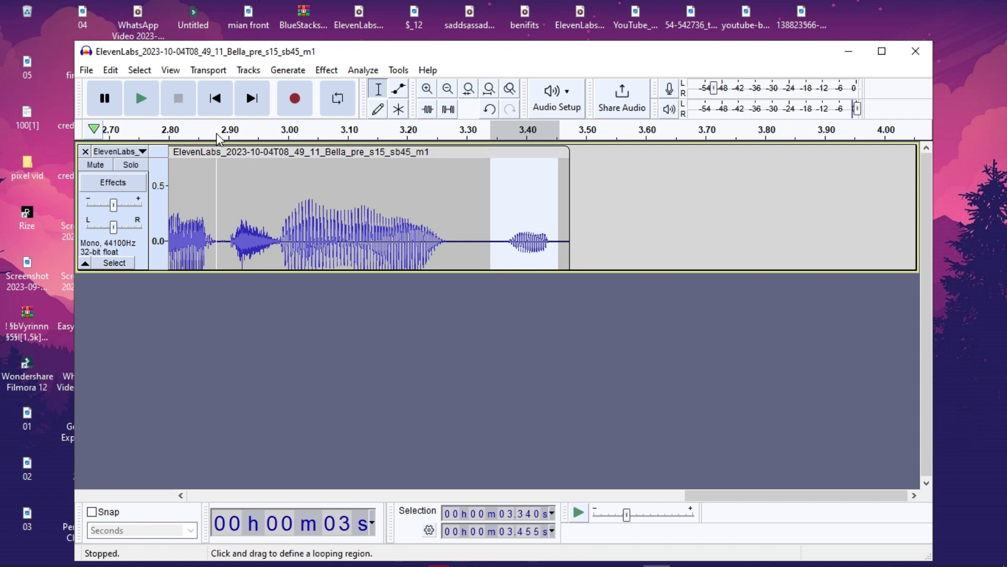
{"action": "left_click", "coordinate": [201, 133]}
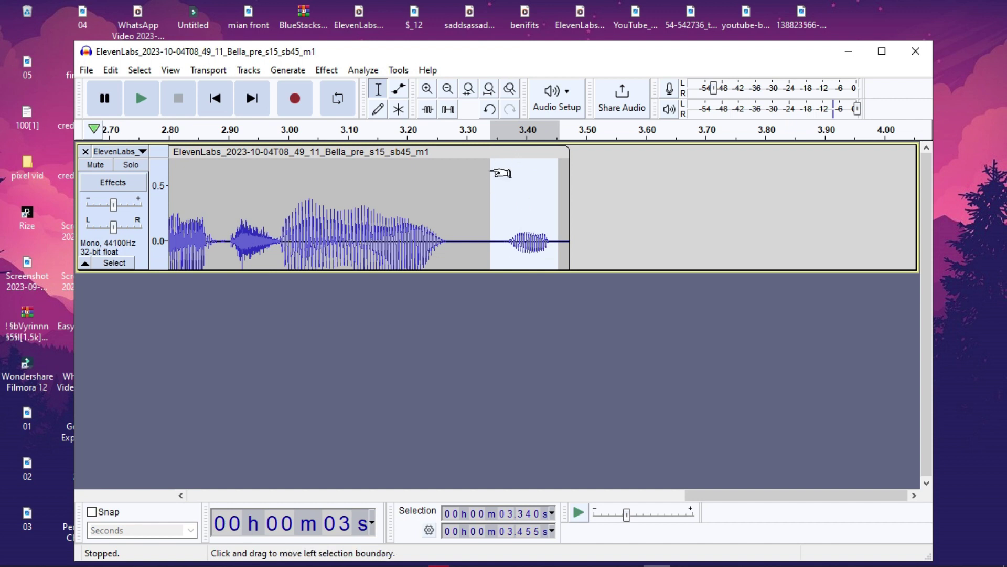
{"action": "key", "text": "Delete"}
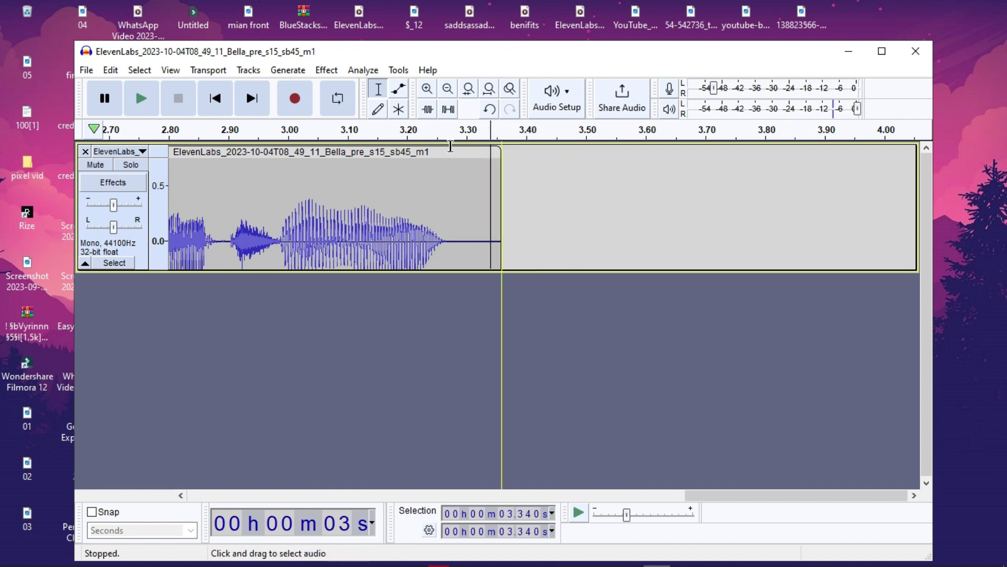
{"action": "left_click", "coordinate": [276, 135]}
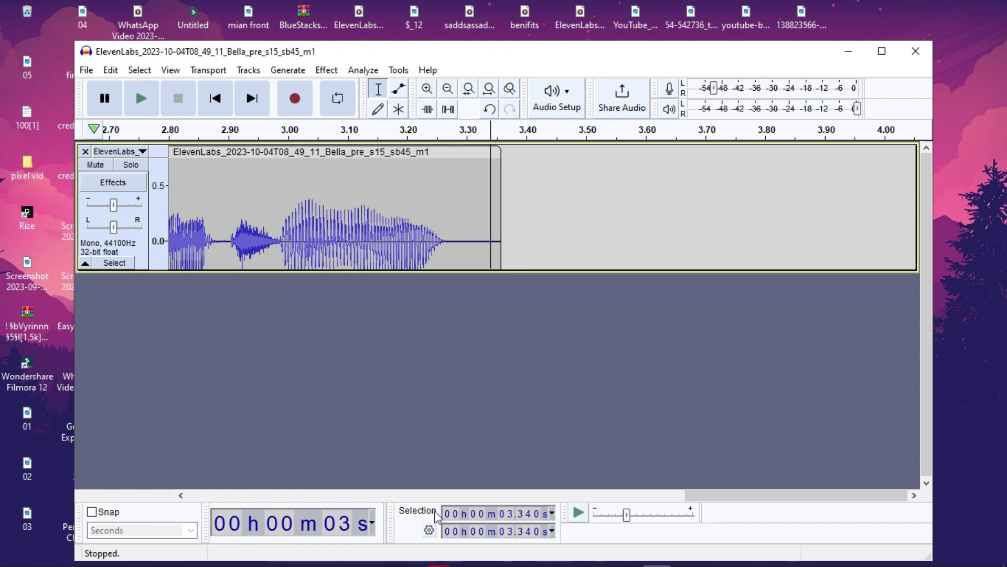
{"action": "left_click_drag", "start_coordinate": [732, 496], "coordinate": [450, 503]}
{"action": "scroll", "coordinate": [413, 396], "scroll_direction": "down", "scroll_amount": 3}
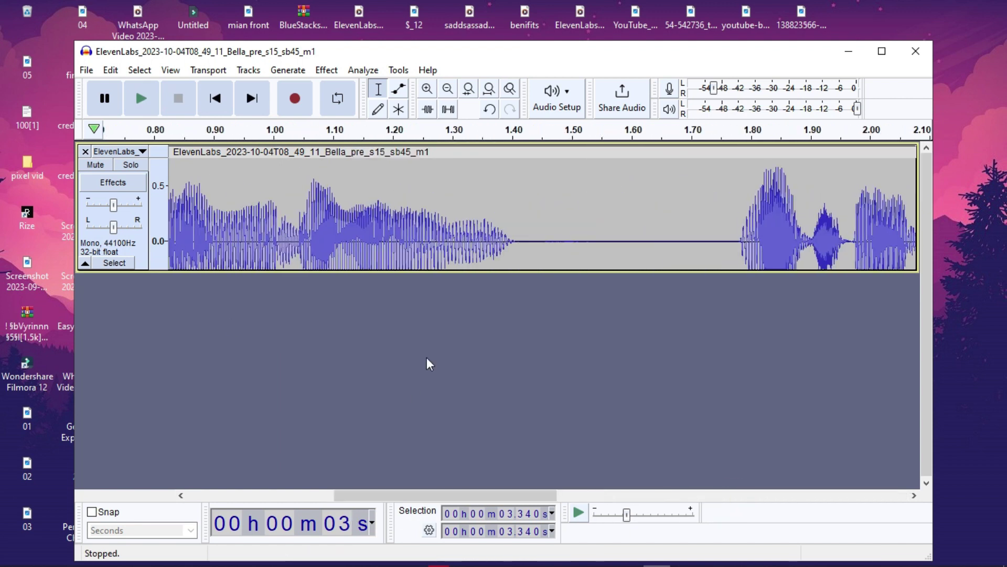
{"action": "scroll", "coordinate": [336, 218], "scroll_direction": "up", "scroll_amount": 1}
{"action": "left_click_drag", "start_coordinate": [630, 497], "coordinate": [412, 492]}
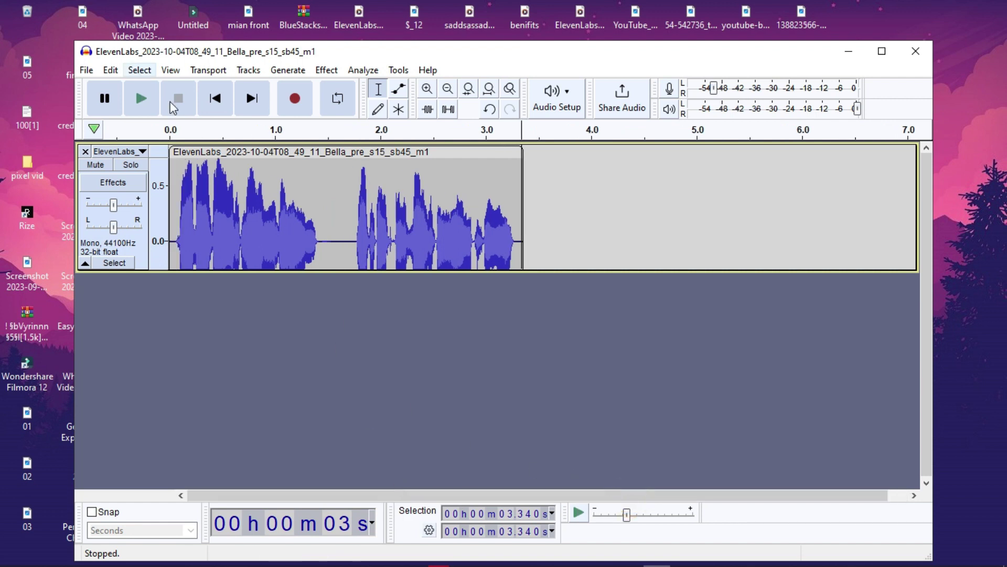
{"action": "double_click", "coordinate": [246, 195]}
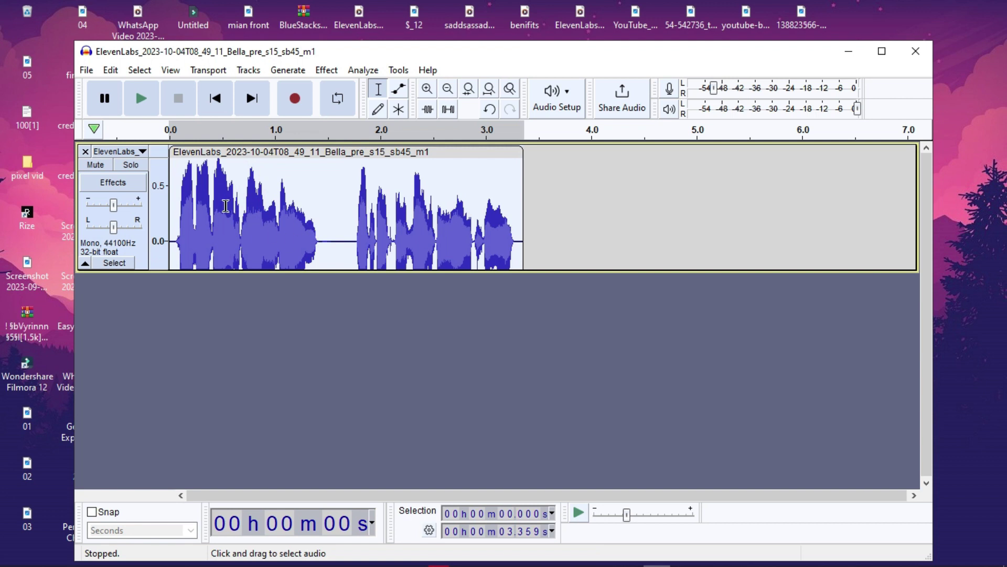
{"action": "left_click", "coordinate": [594, 195]}
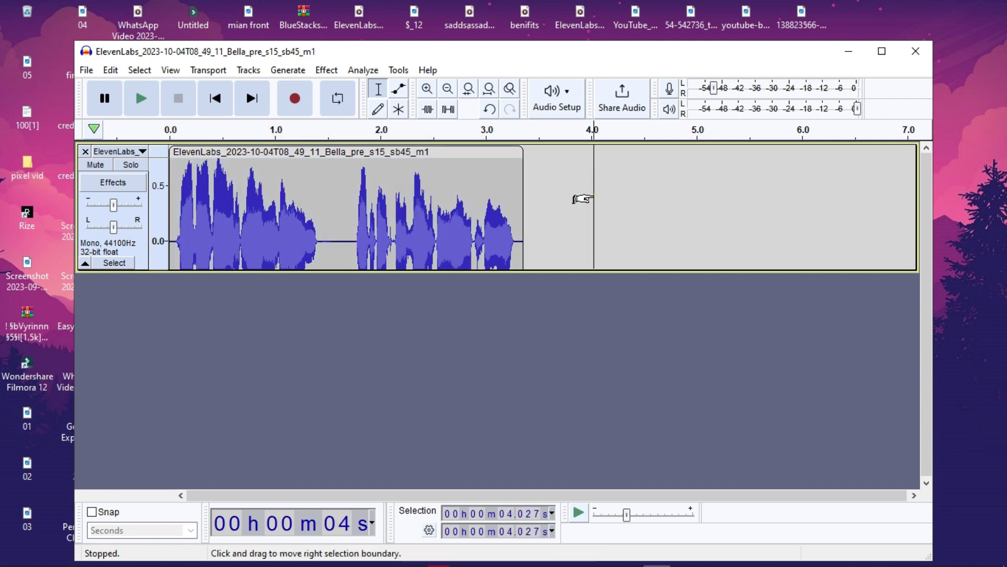
Try to open the Compressor effect for the Bella clip
{"action": "left_click", "coordinate": [325, 72]}
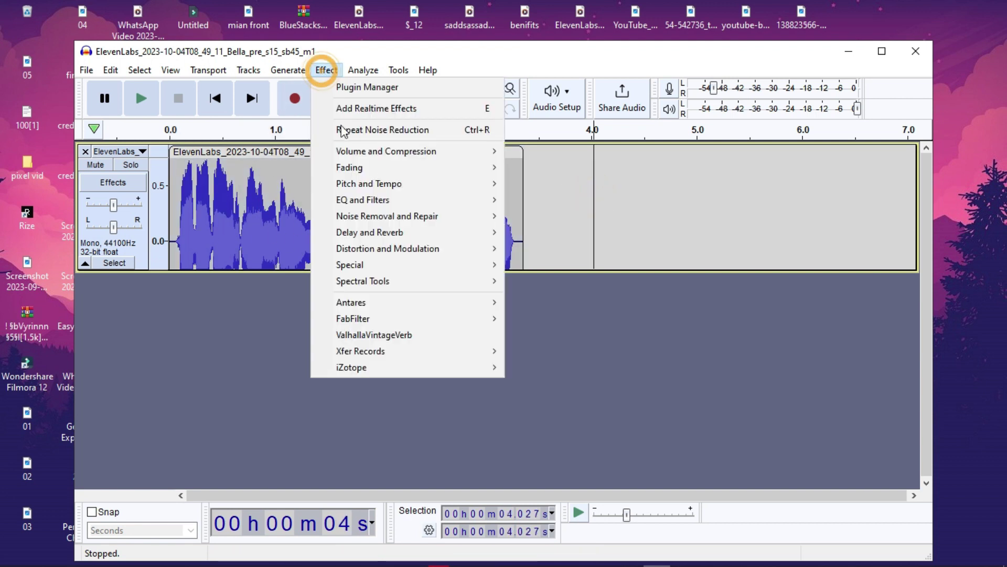
{"action": "mouse_move", "coordinate": [420, 200]}
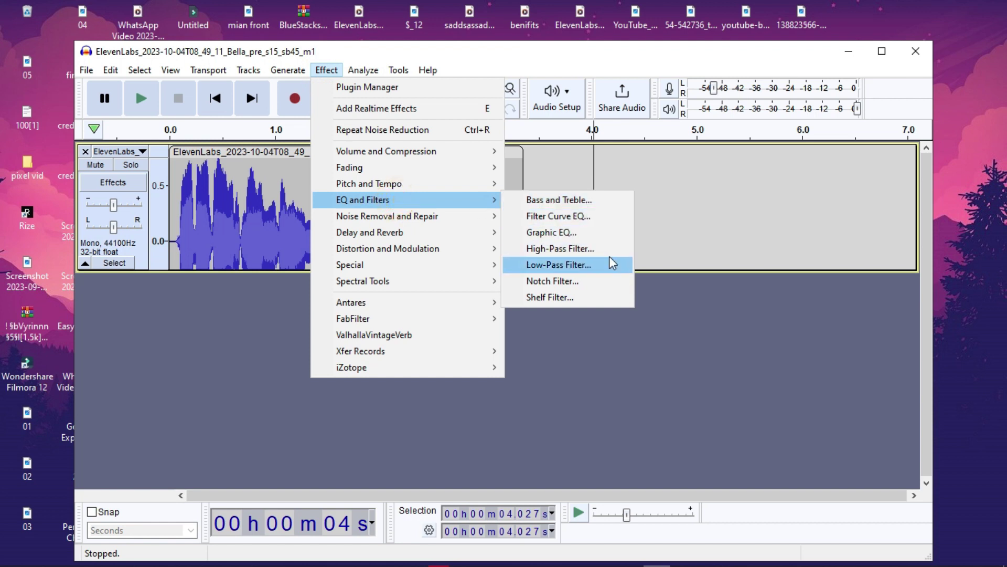
{"action": "mouse_move", "coordinate": [401, 155]}
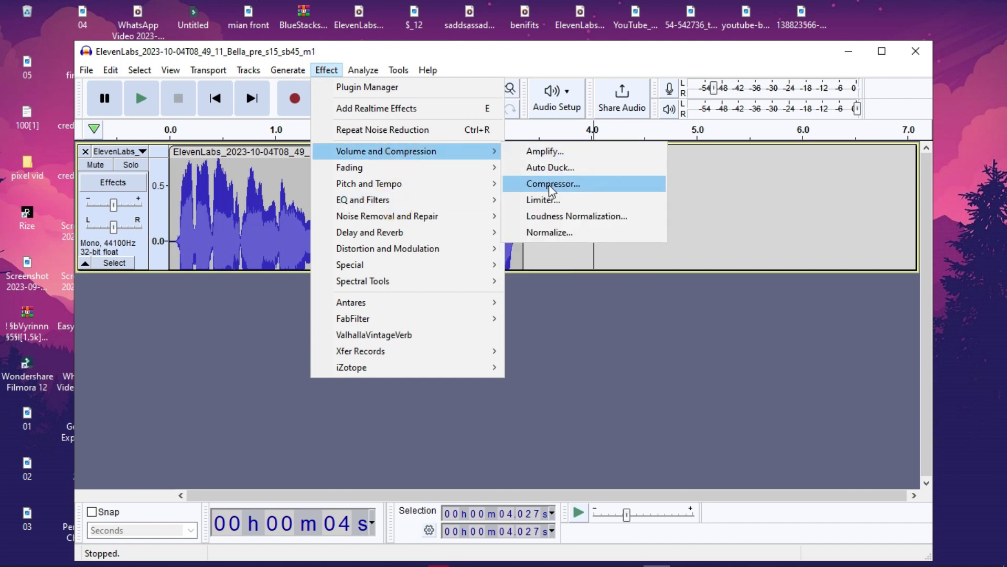
{"action": "left_click", "coordinate": [577, 184]}
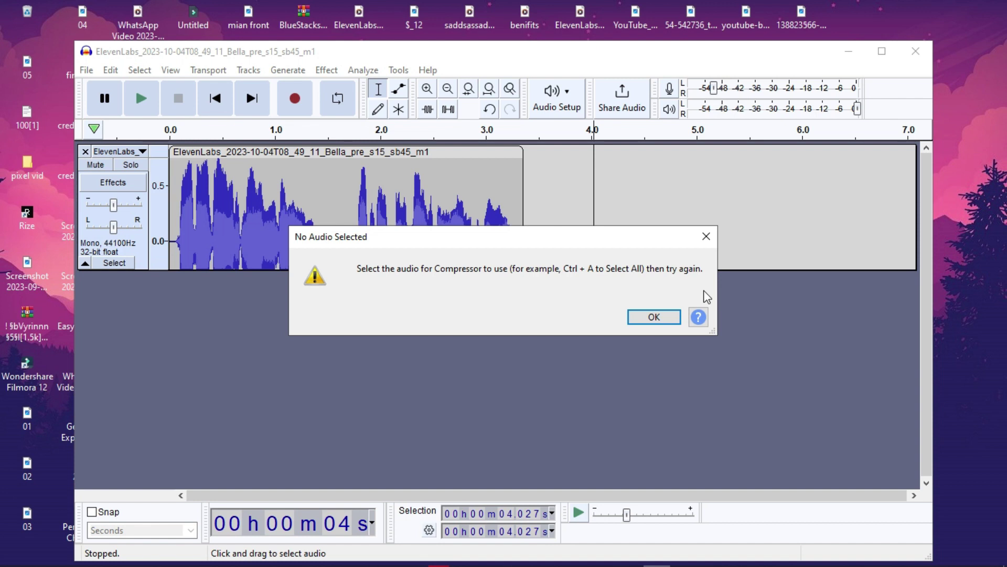
{"action": "left_click", "coordinate": [706, 237]}
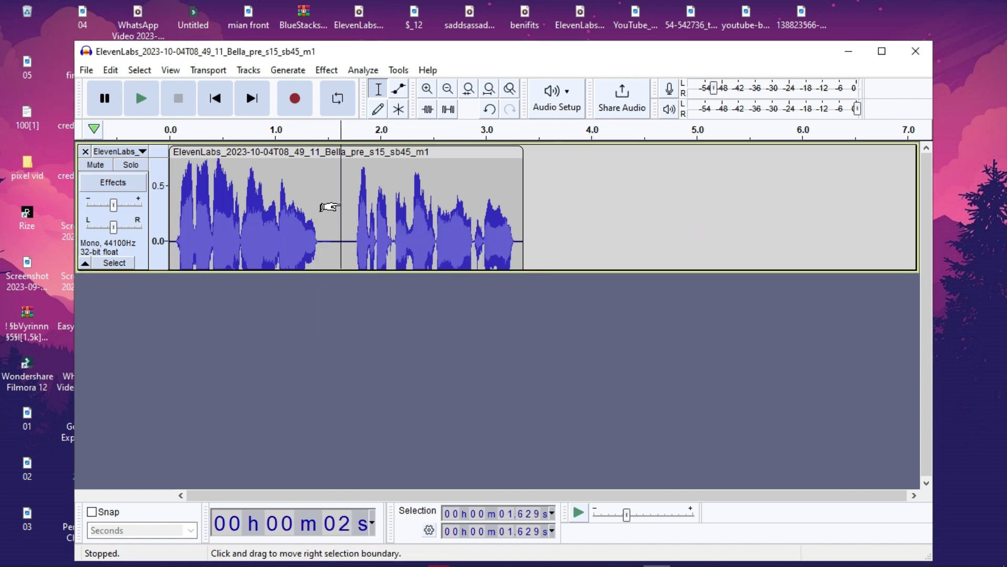
Select the whole Bella clip and open the Filter Curve EQ effect for it
{"action": "double_click", "coordinate": [340, 202]}
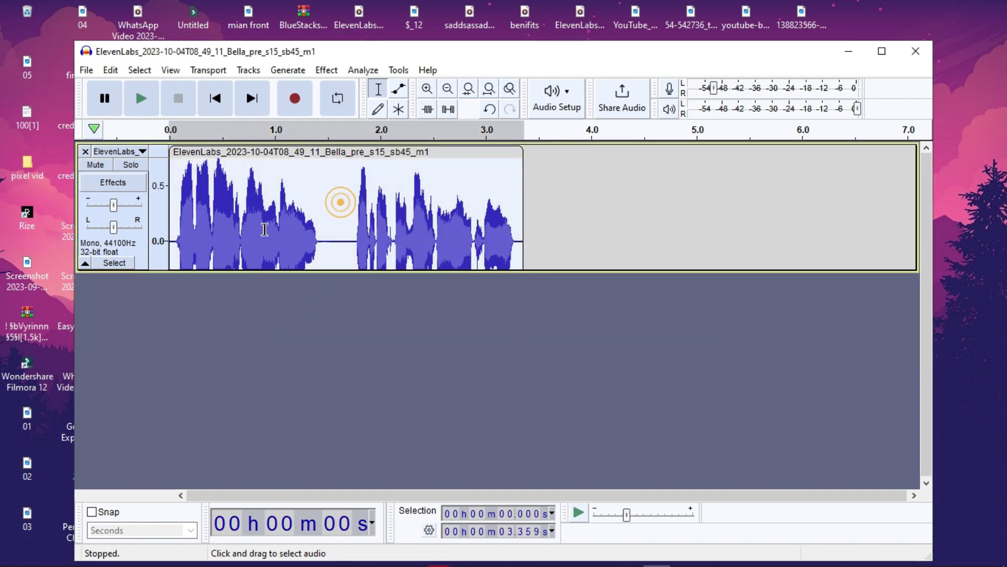
{"action": "left_click", "coordinate": [329, 72]}
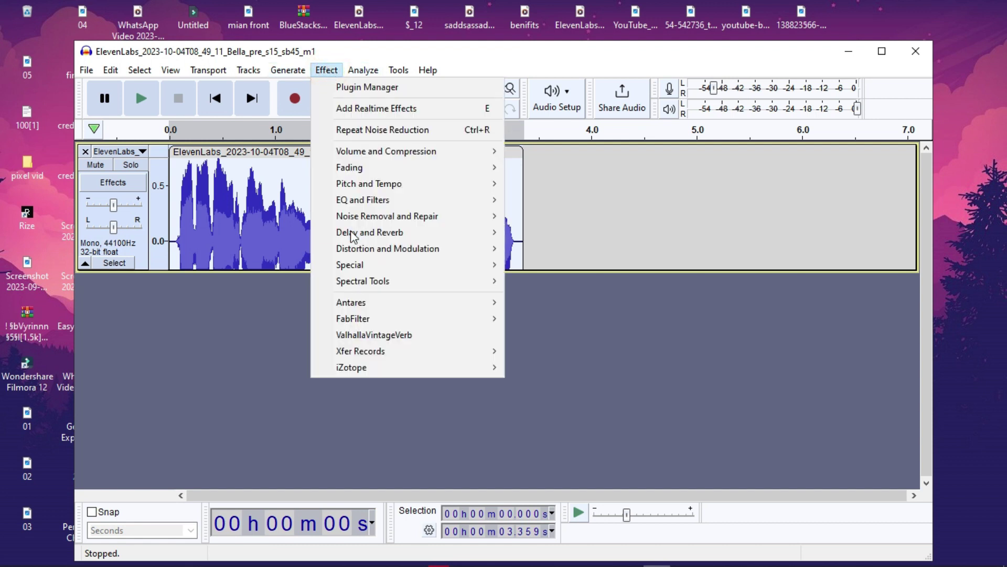
{"action": "mouse_move", "coordinate": [344, 207]}
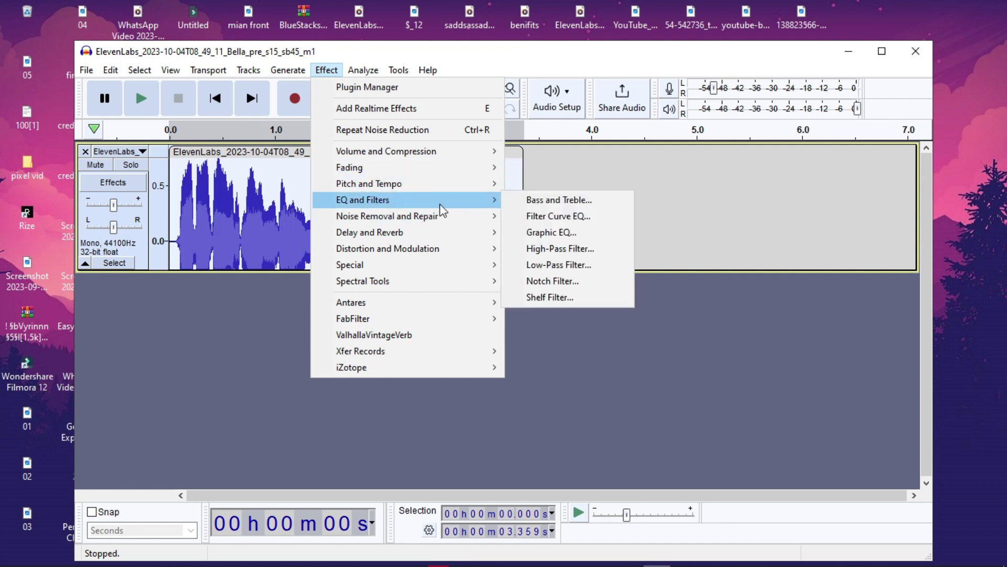
{"action": "left_click", "coordinate": [584, 219]}
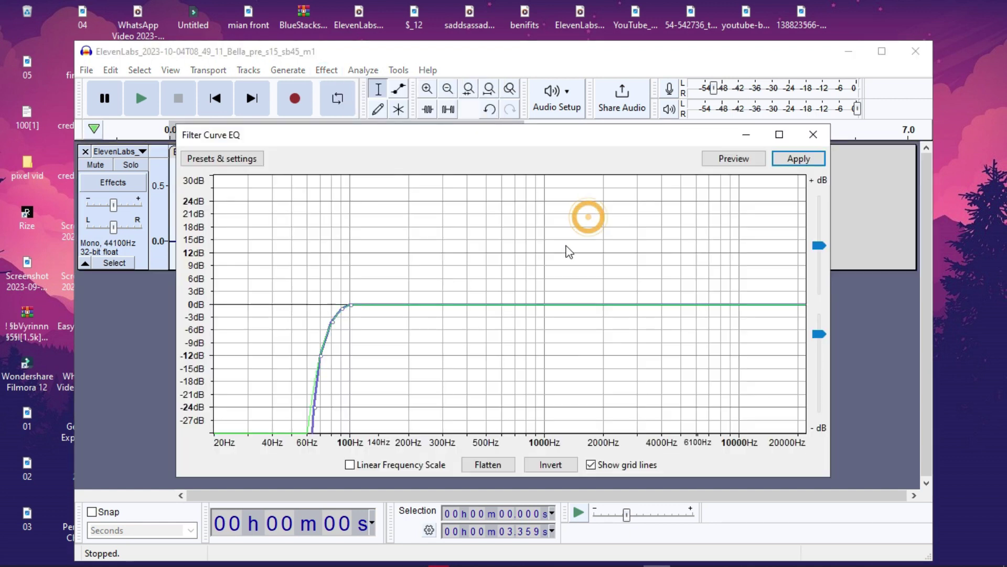
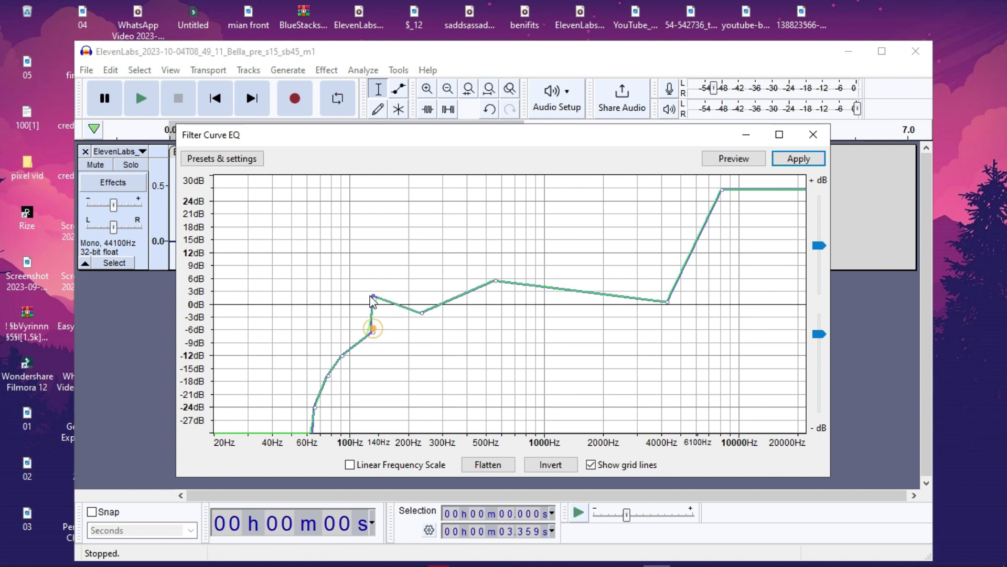
Reshape the EQ curve by raising its points between about 65 and 130 Hz and lowering the one near 550 Hz to about -2 dB
{"action": "left_click", "coordinate": [342, 314]}
{"action": "left_click_drag", "start_coordinate": [342, 354], "coordinate": [328, 326]}
{"action": "left_click_drag", "start_coordinate": [330, 376], "coordinate": [277, 344]}
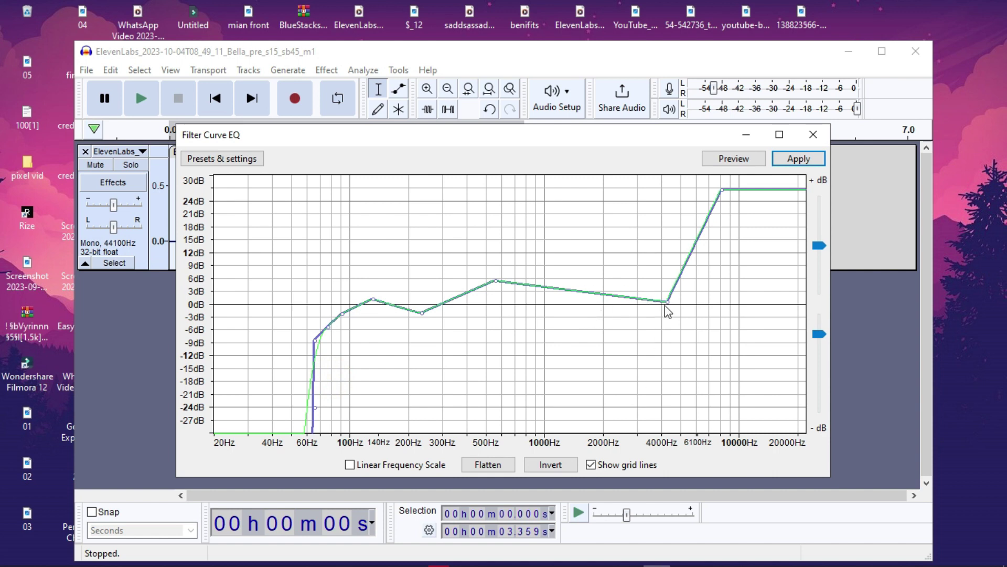
{"action": "left_click_drag", "start_coordinate": [502, 283], "coordinate": [500, 313]}
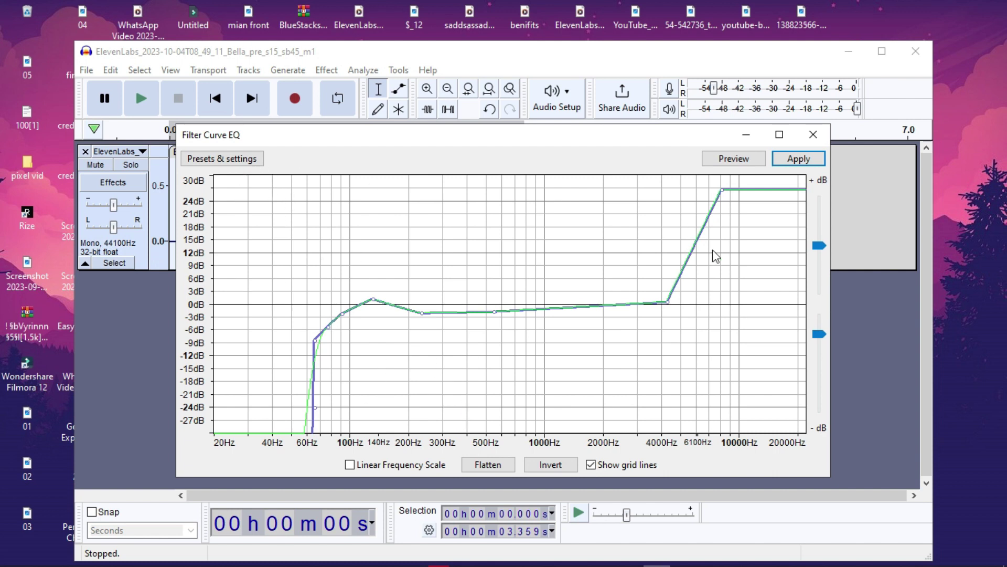
Try the Walkie-talkie factory preset of Filter Curve EQ on the clip, play it back and undo it
{"action": "left_click", "coordinate": [206, 159]}
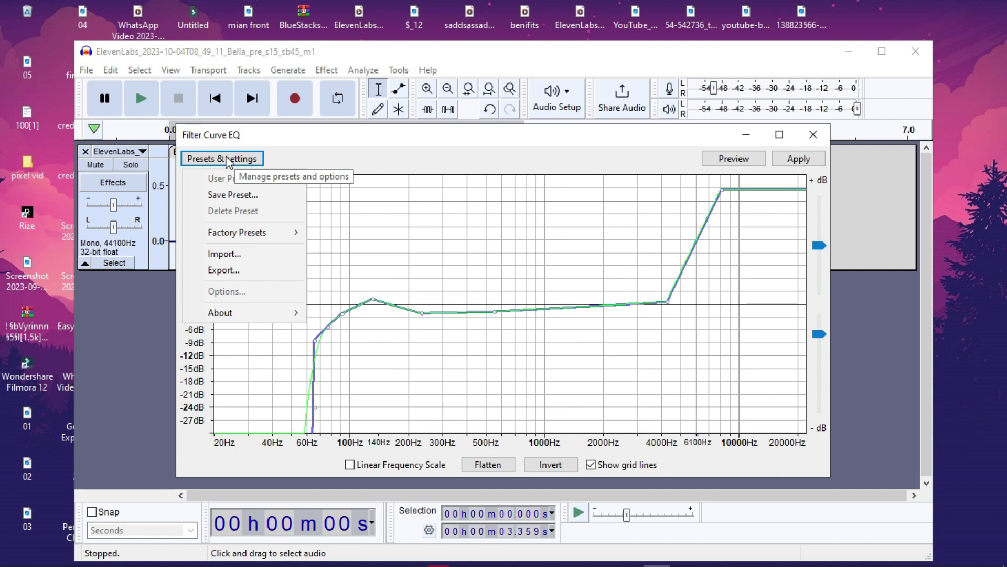
{"action": "mouse_move", "coordinate": [227, 235]}
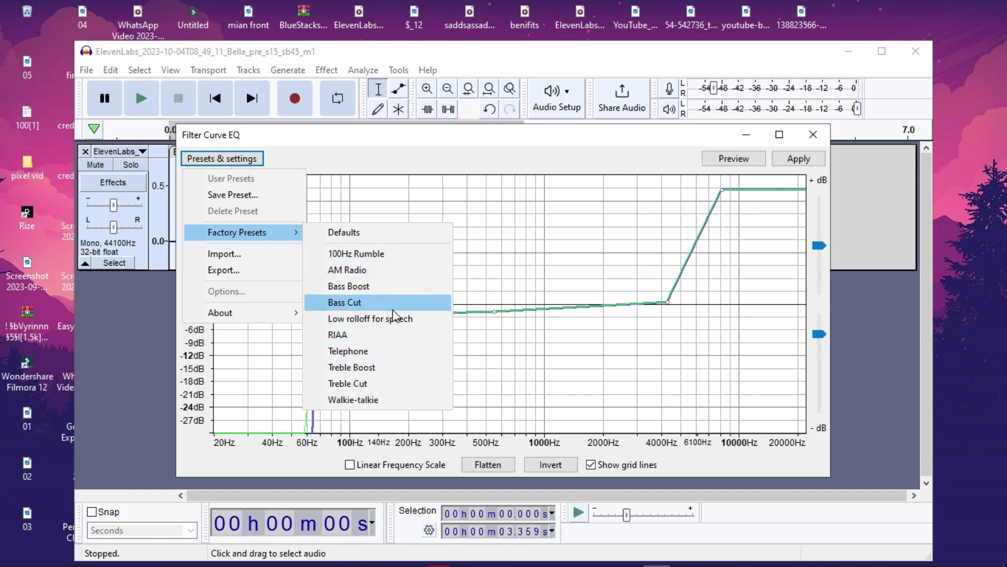
{"action": "left_click", "coordinate": [381, 401]}
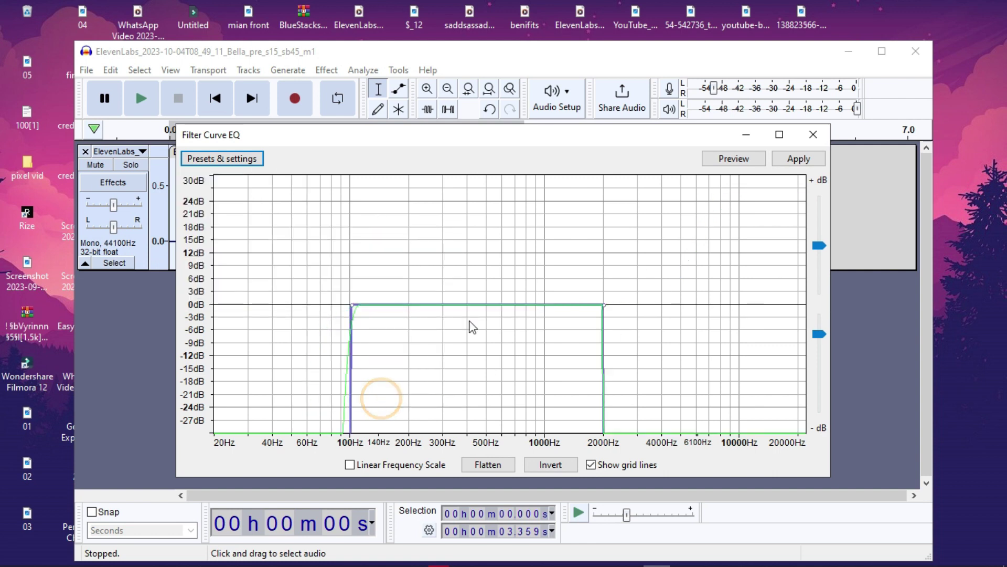
{"action": "left_click", "coordinate": [796, 158]}
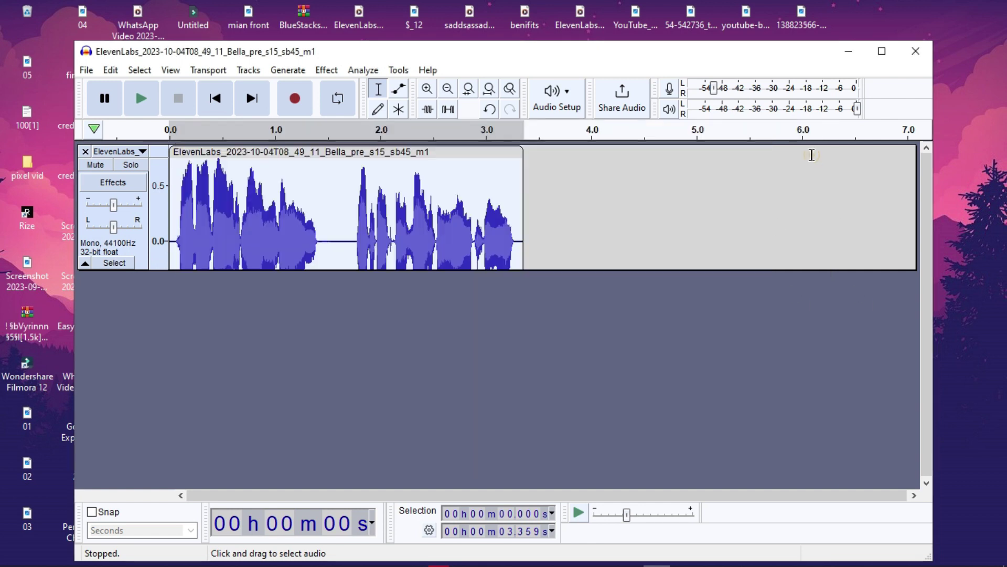
{"action": "left_click", "coordinate": [149, 100]}
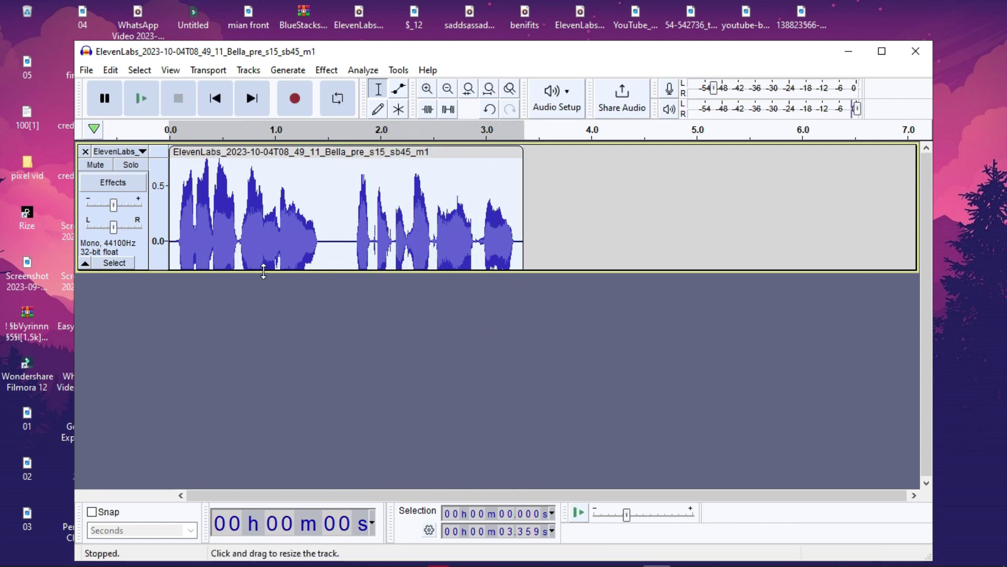
Apply Filter Curve EQ with the Bass Boost factory preset to the whole clip
{"action": "left_click", "coordinate": [327, 70]}
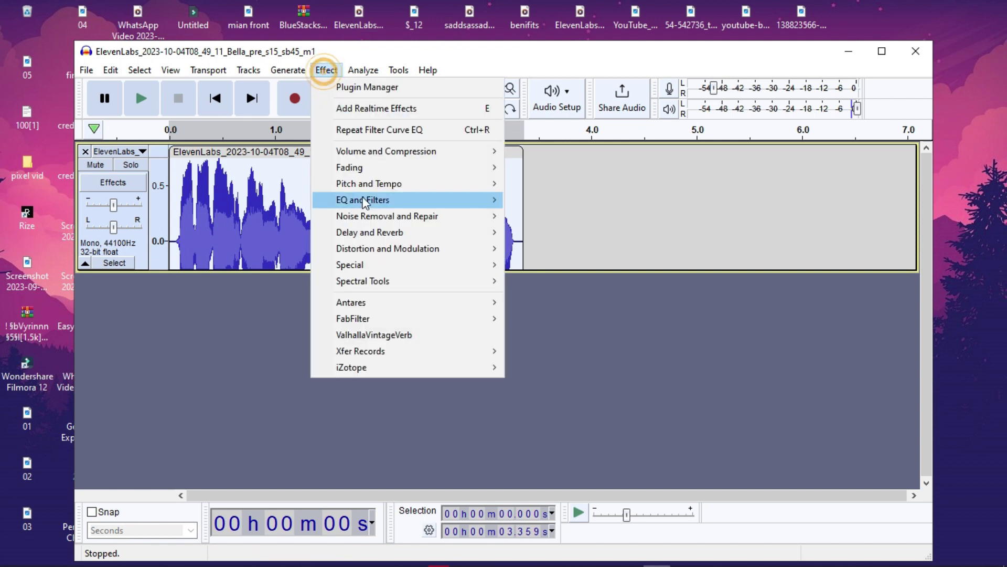
{"action": "mouse_move", "coordinate": [445, 207]}
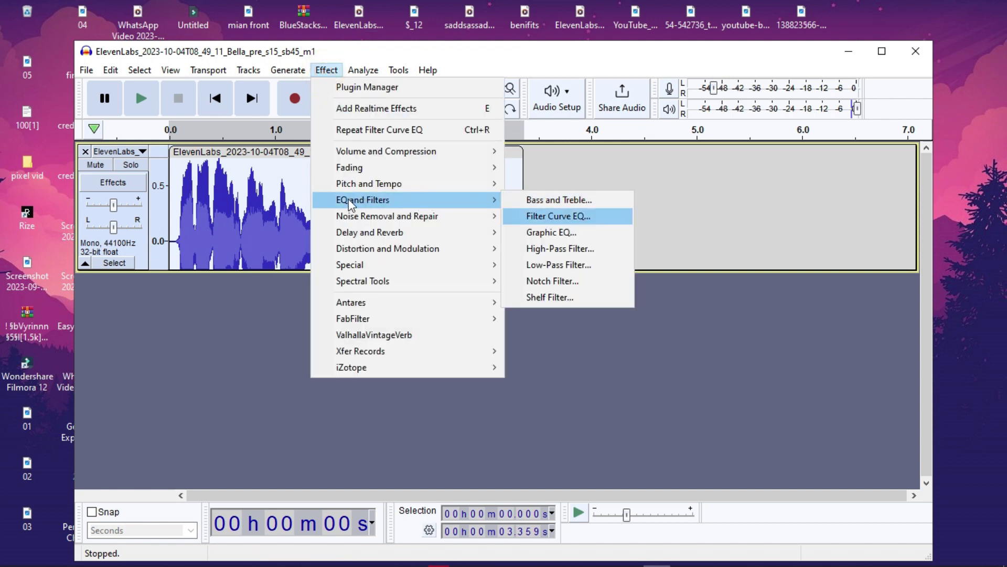
{"action": "left_click", "coordinate": [586, 226]}
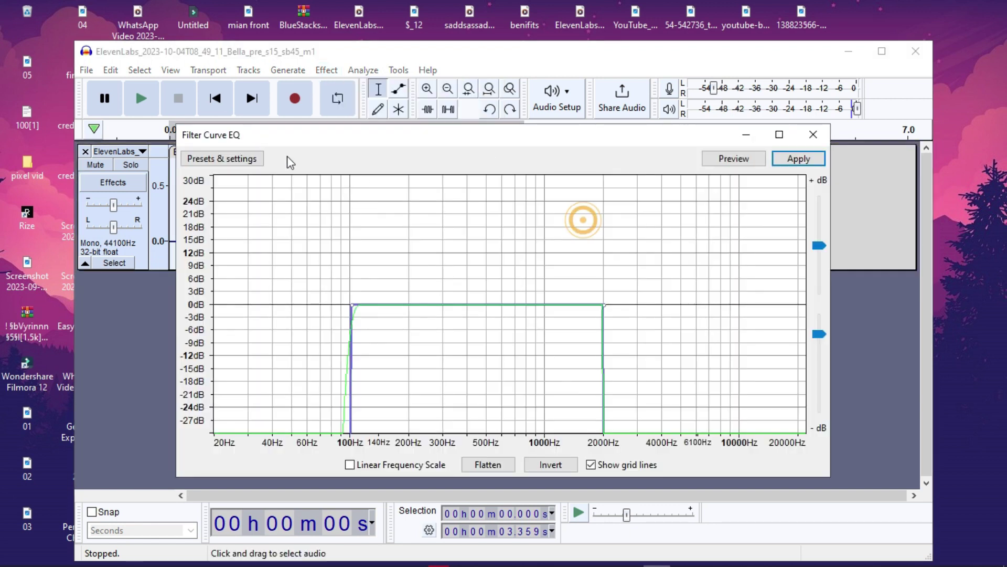
{"action": "left_click", "coordinate": [253, 160]}
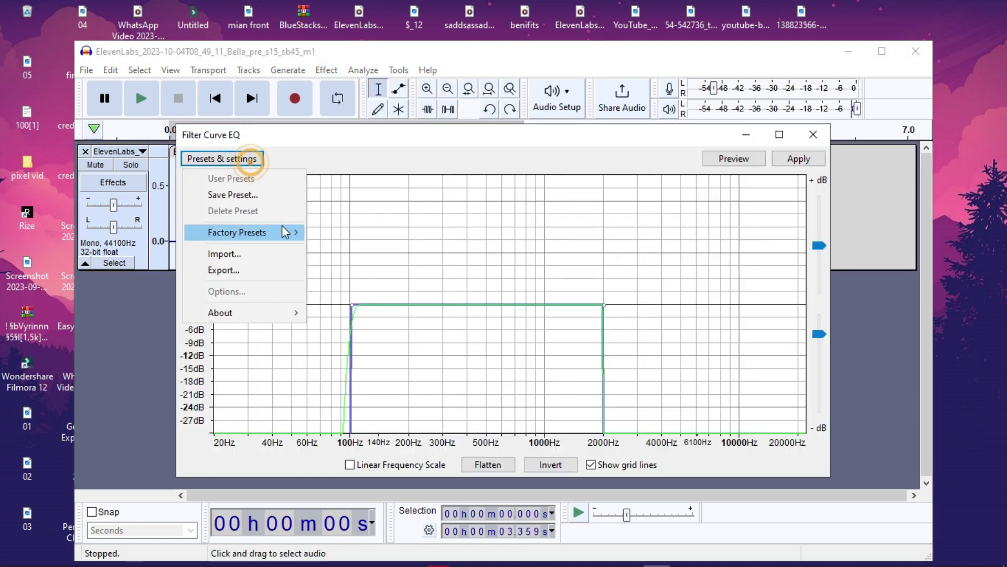
{"action": "left_click", "coordinate": [249, 231]}
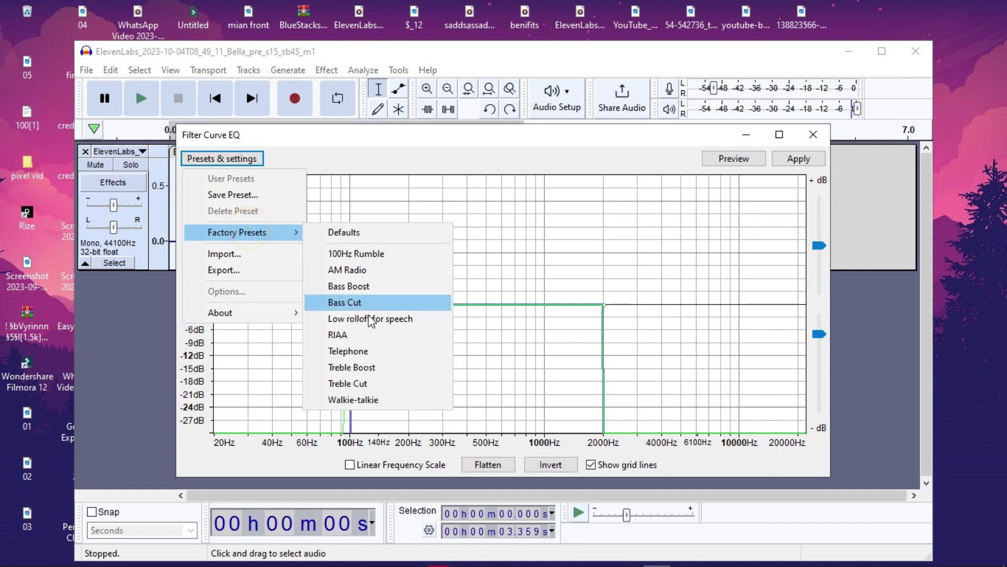
{"action": "left_click", "coordinate": [373, 287]}
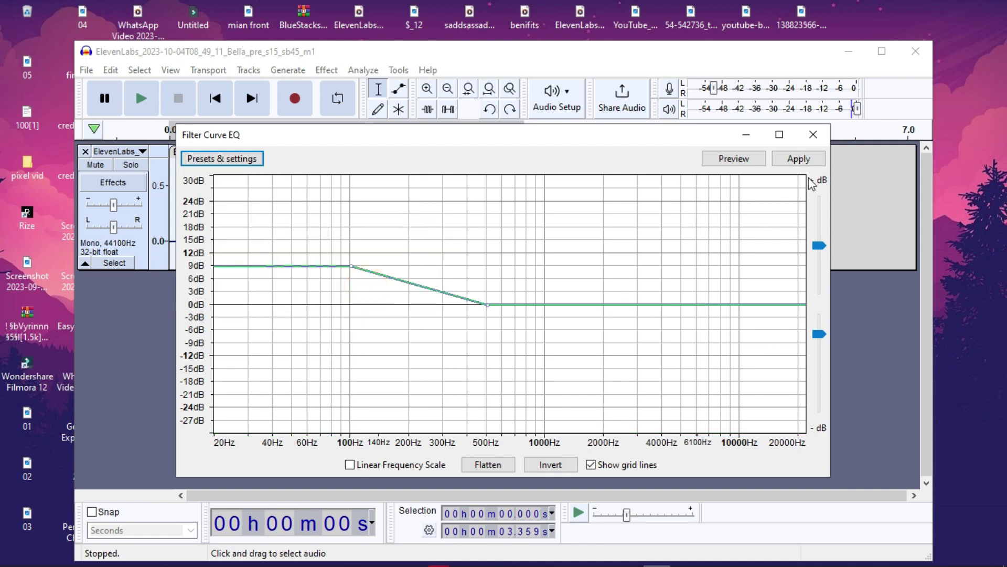
{"action": "left_click", "coordinate": [798, 159]}
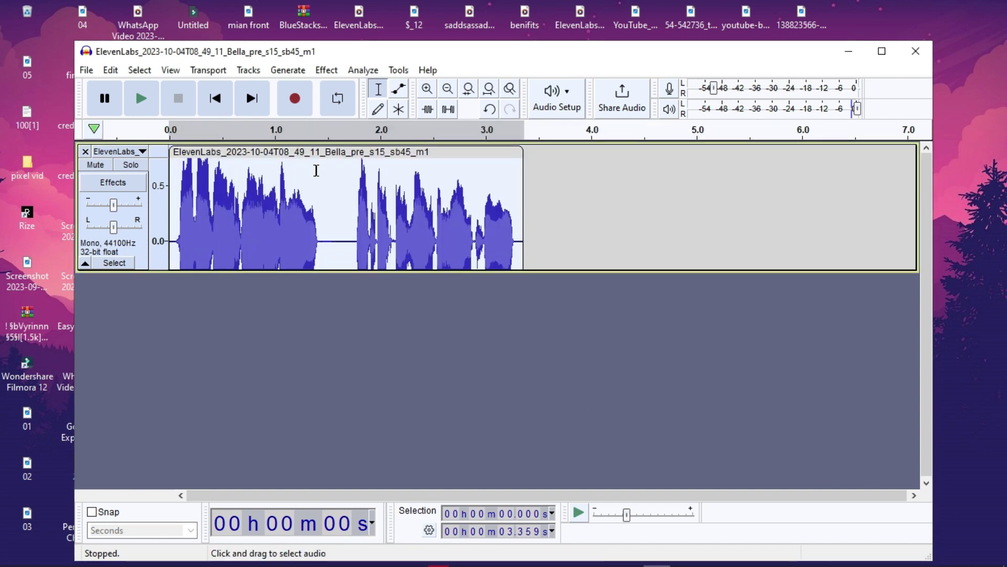
{"action": "left_click", "coordinate": [322, 71]}
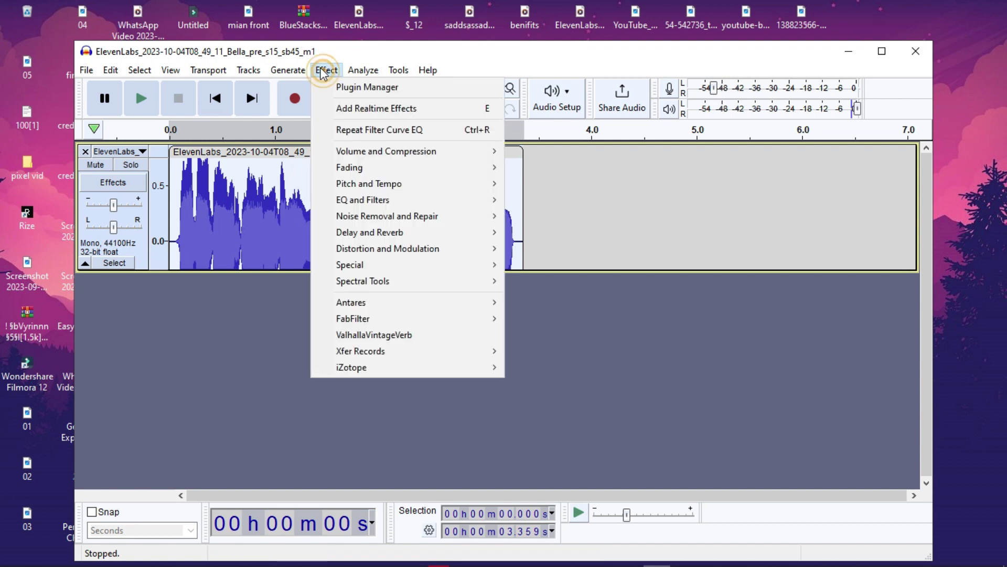
{"action": "key", "text": "Escape"}
{"action": "left_click", "coordinate": [234, 202]}
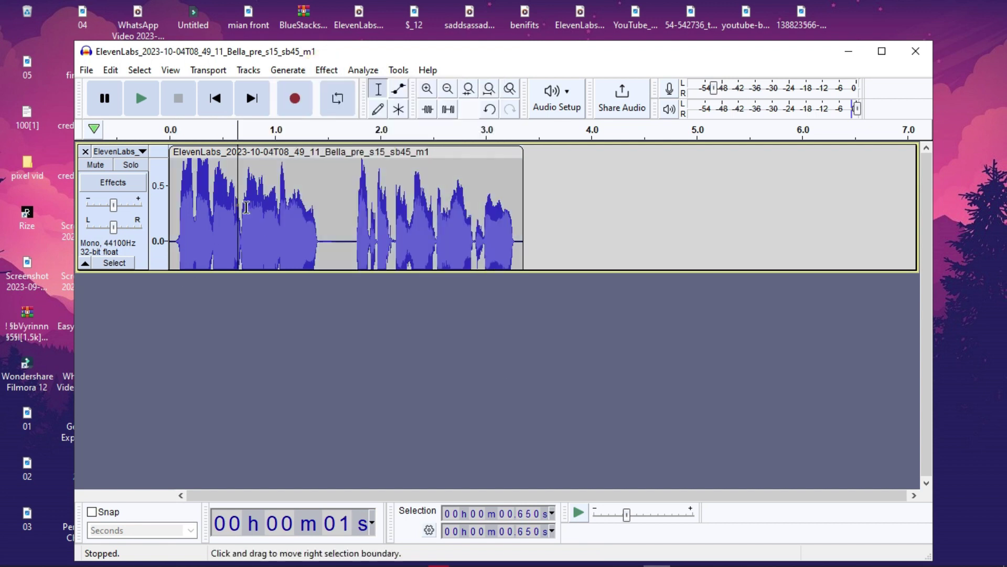
{"action": "left_click", "coordinate": [633, 200]}
{"action": "double_click", "coordinate": [283, 209]}
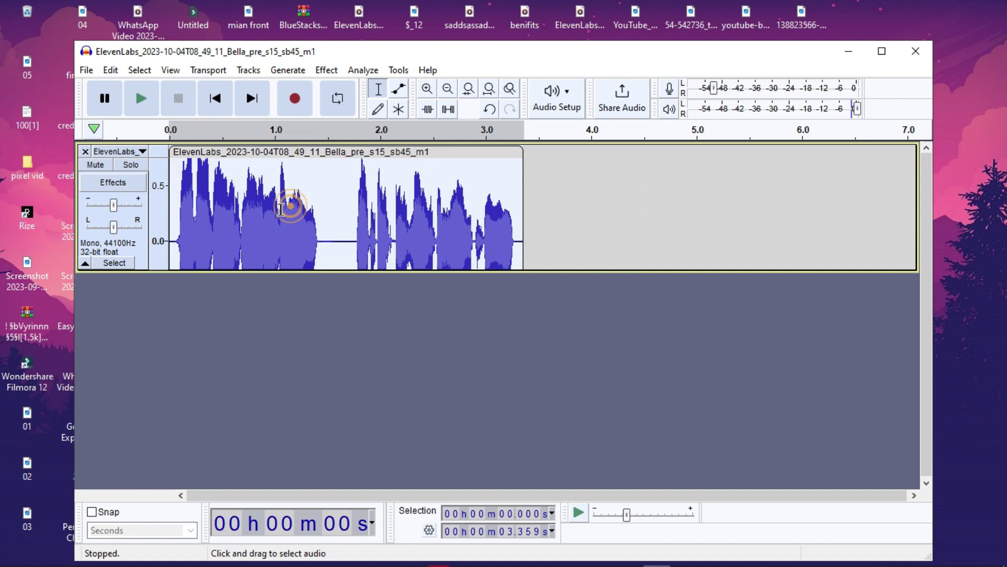
{"action": "left_click", "coordinate": [536, 194]}
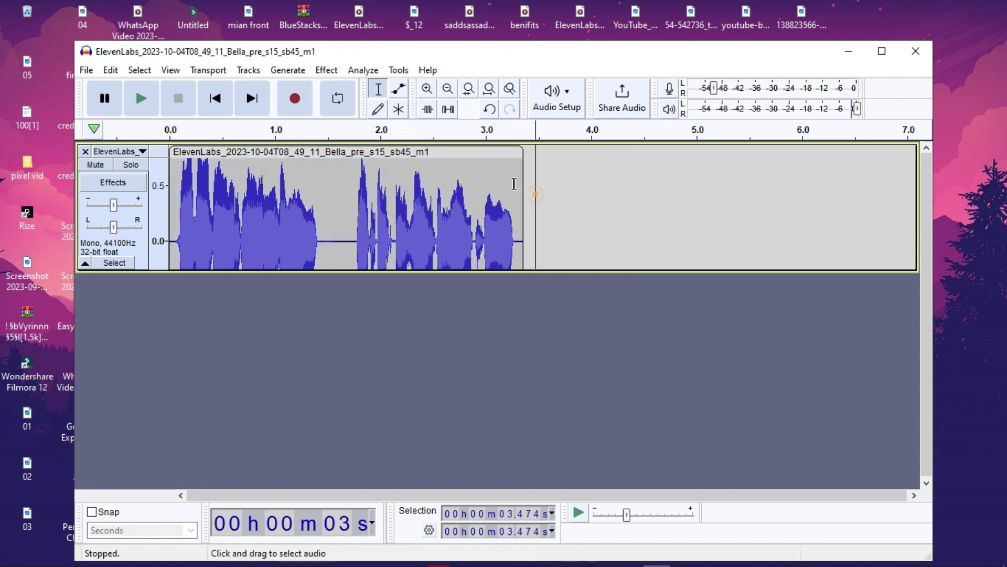
{"action": "left_click", "coordinate": [332, 71]}
{"action": "left_click", "coordinate": [615, 348]}
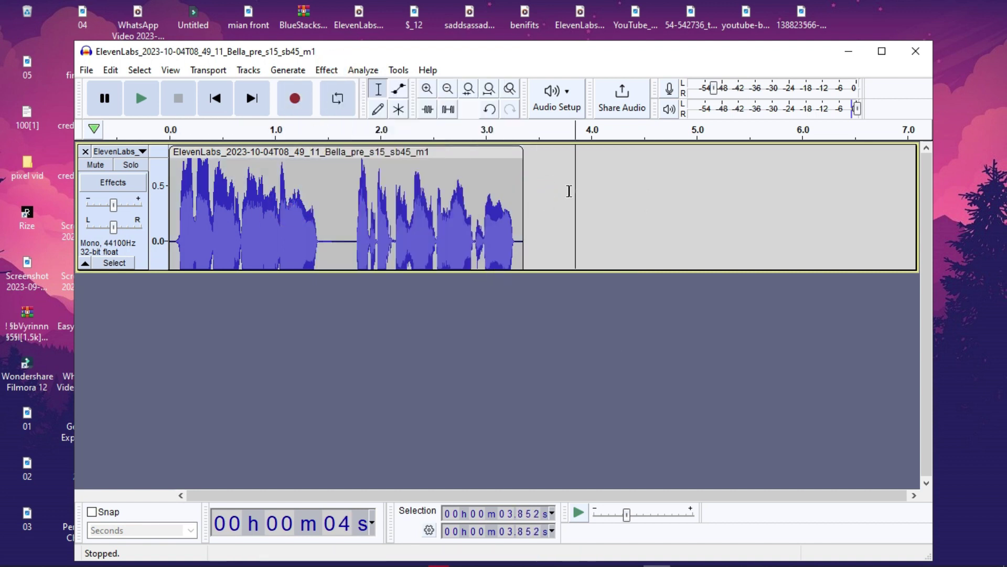
Apply Filter Curve EQ with the Treble Boost factory preset to the whole clip
{"action": "double_click", "coordinate": [387, 202]}
{"action": "left_click", "coordinate": [320, 71]}
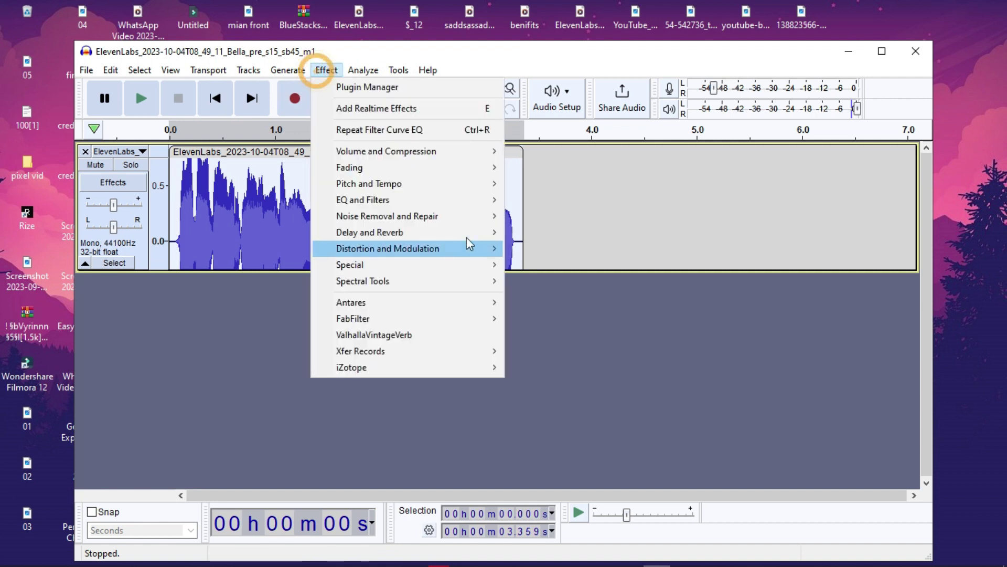
{"action": "mouse_move", "coordinate": [383, 202]}
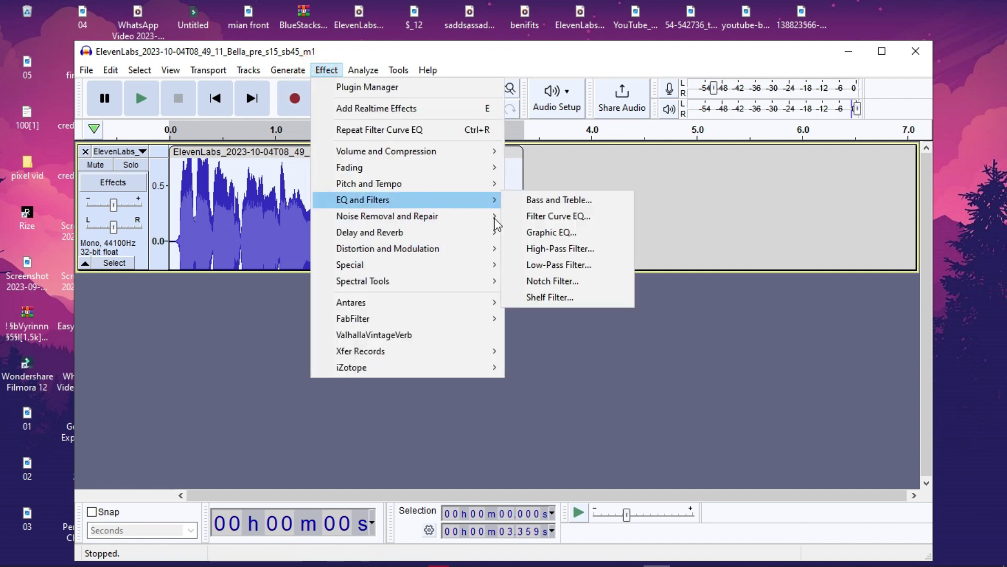
{"action": "left_click", "coordinate": [557, 221]}
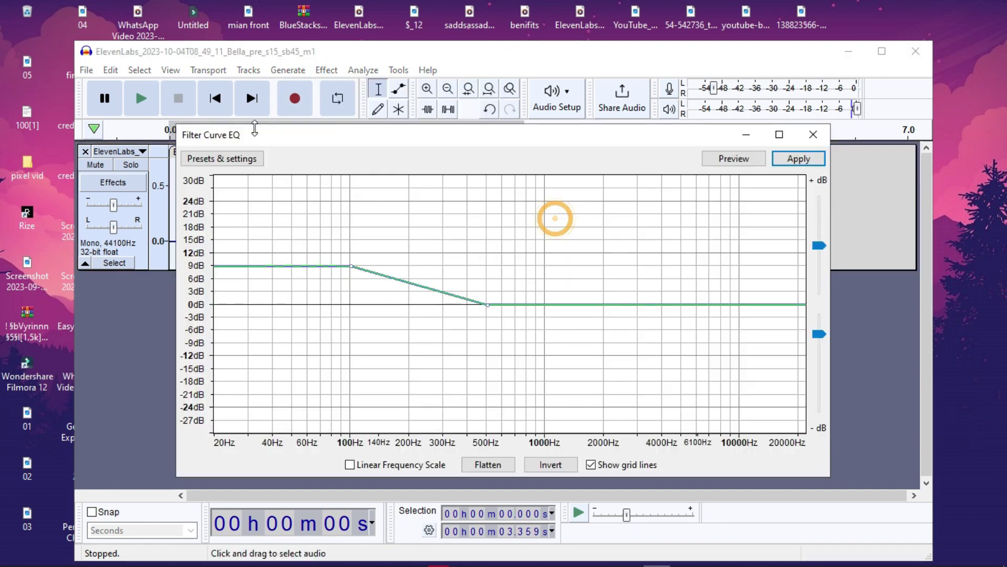
{"action": "left_click", "coordinate": [235, 158]}
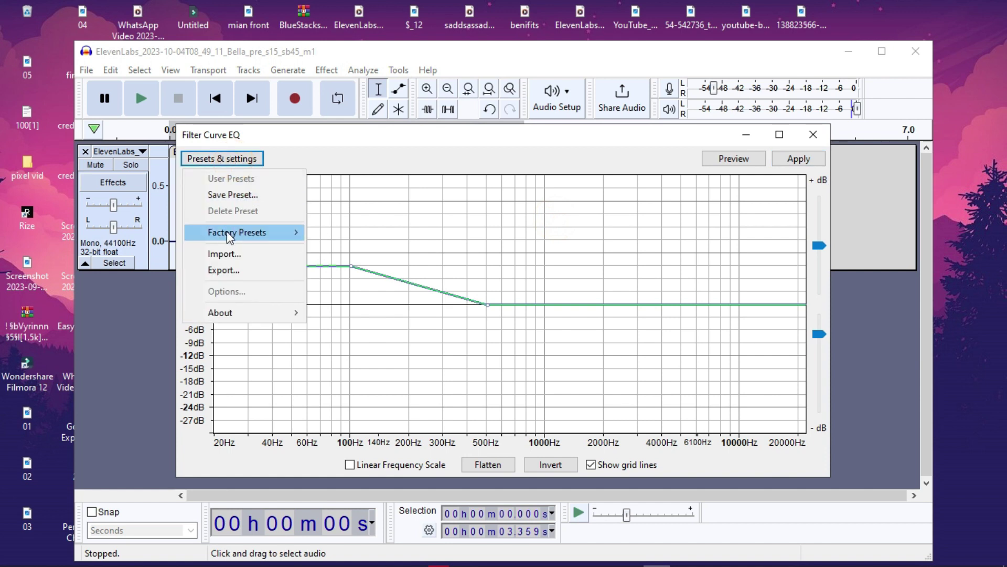
{"action": "mouse_move", "coordinate": [216, 234]}
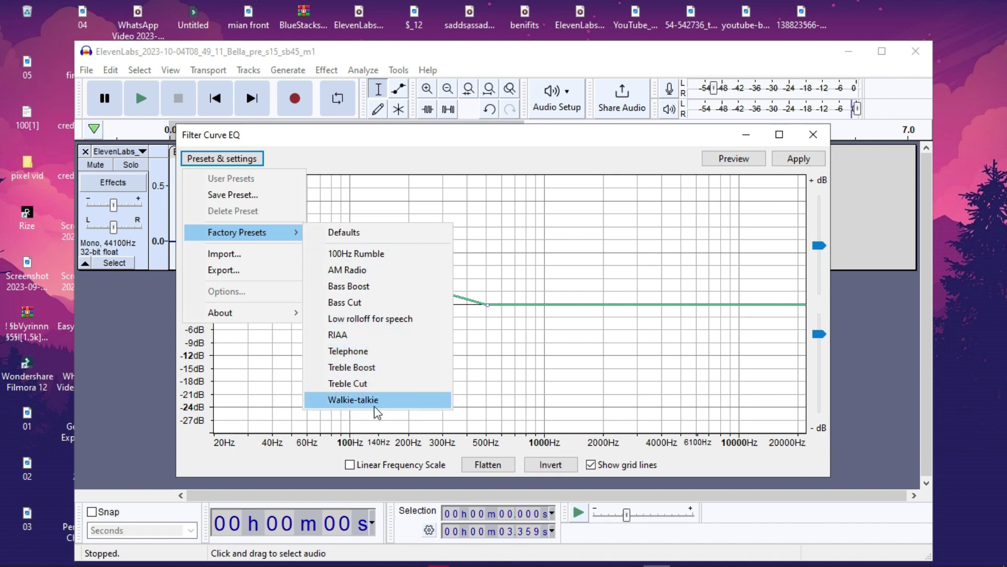
{"action": "left_click", "coordinate": [357, 368]}
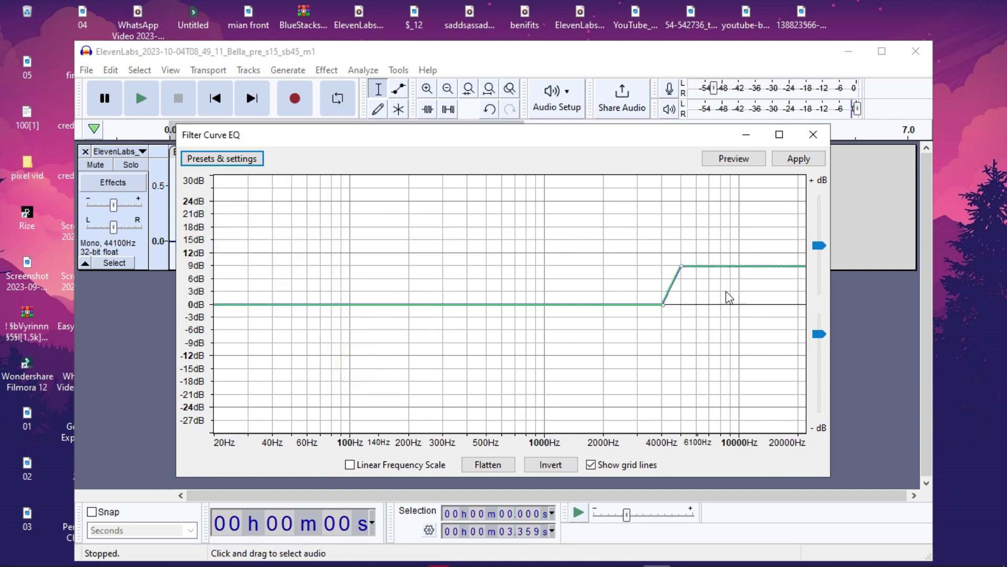
{"action": "left_click", "coordinate": [807, 160]}
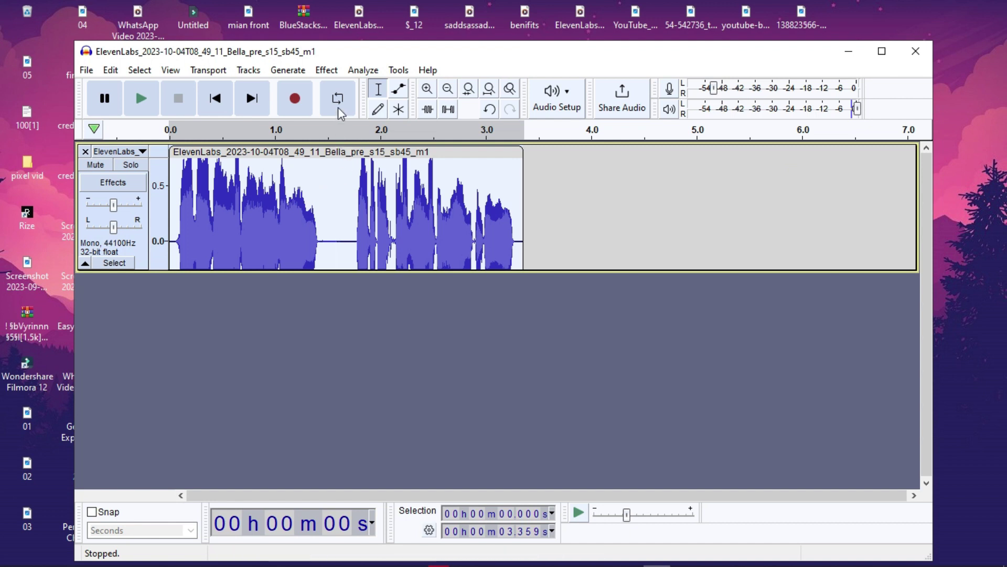
Apply Filter Curve EQ with the Low rolloff for speech factory preset to the whole clip
{"action": "left_click", "coordinate": [326, 70]}
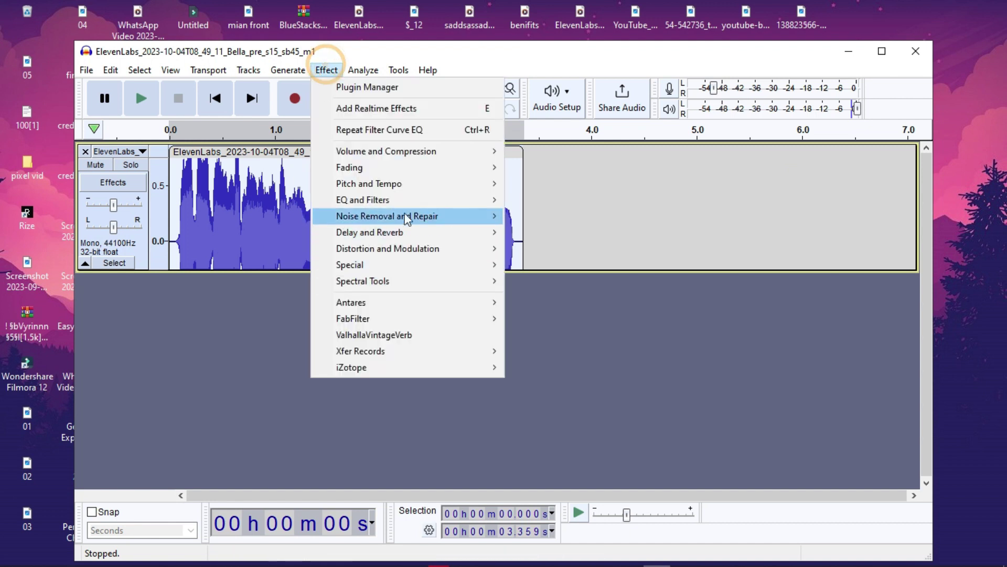
{"action": "mouse_move", "coordinate": [407, 201]}
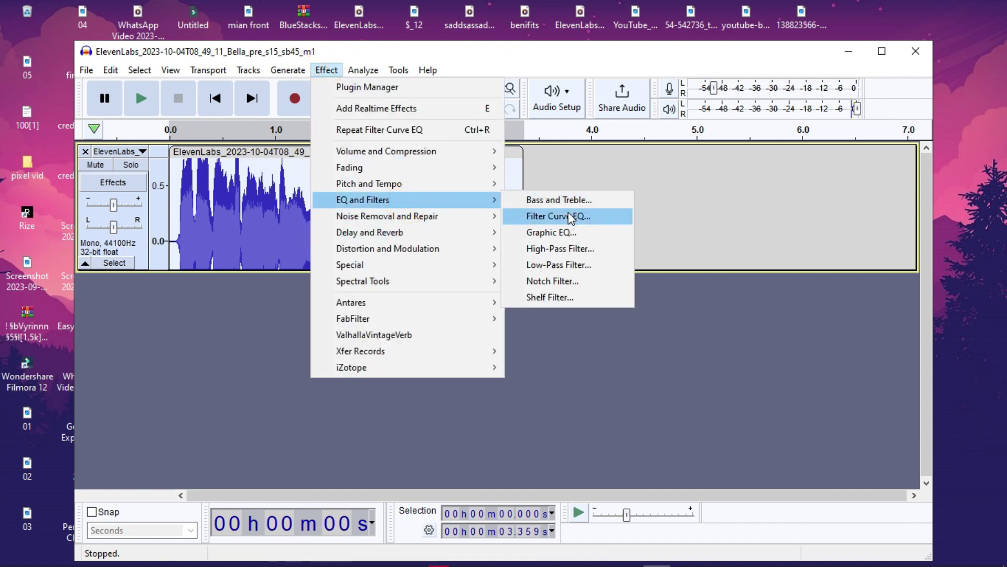
{"action": "left_click", "coordinate": [547, 217]}
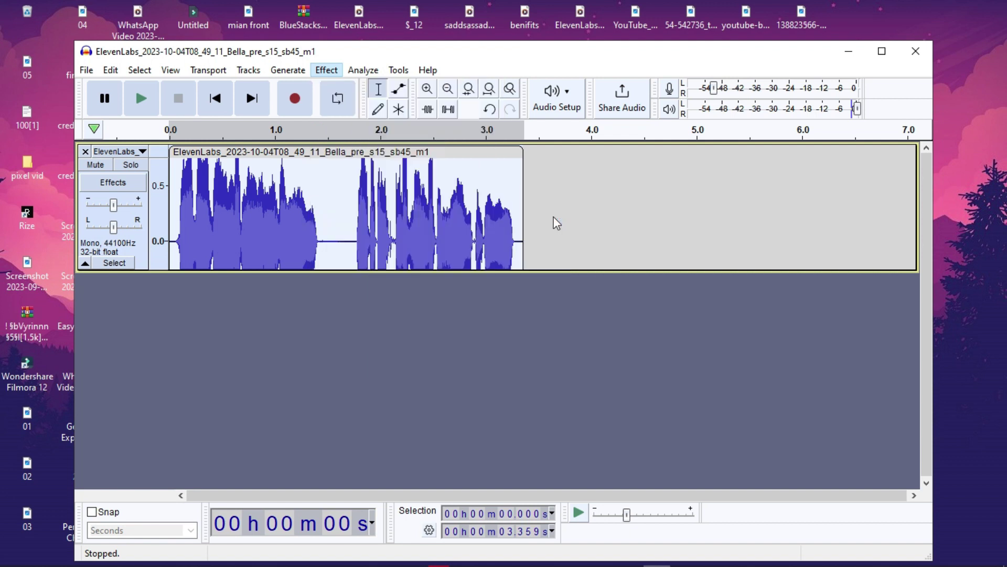
{"action": "left_click", "coordinate": [224, 161]}
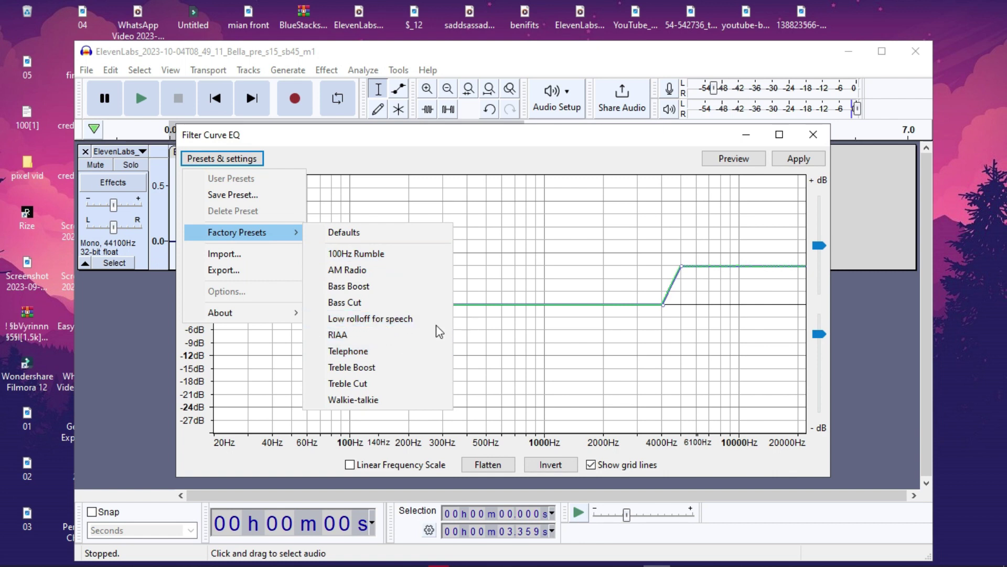
{"action": "left_click", "coordinate": [374, 323]}
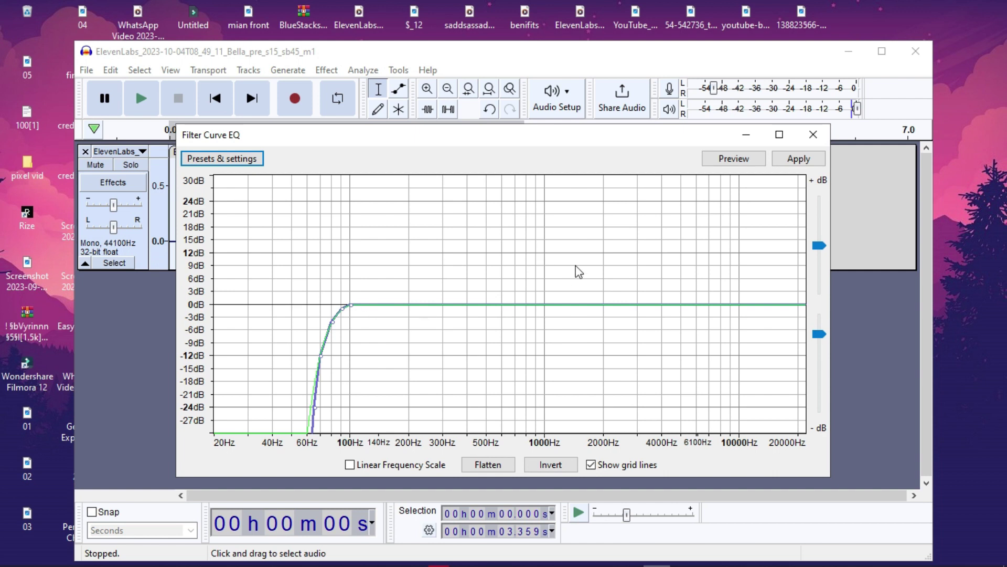
{"action": "left_click", "coordinate": [806, 160]}
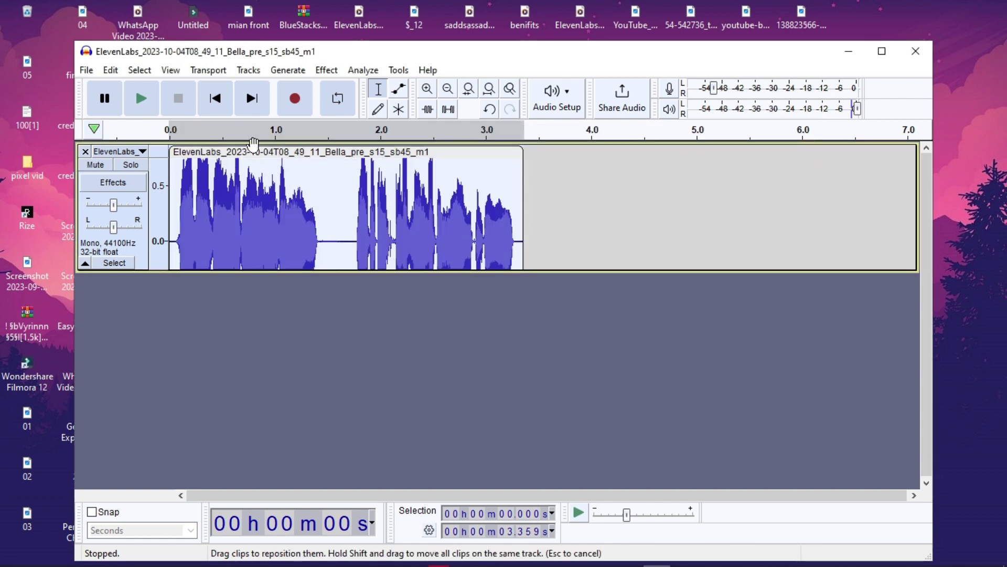
Play back the equalized clip from its start to hear the combined EQ presets
{"action": "scroll", "coordinate": [265, 209], "scroll_direction": "down", "scroll_amount": 1}
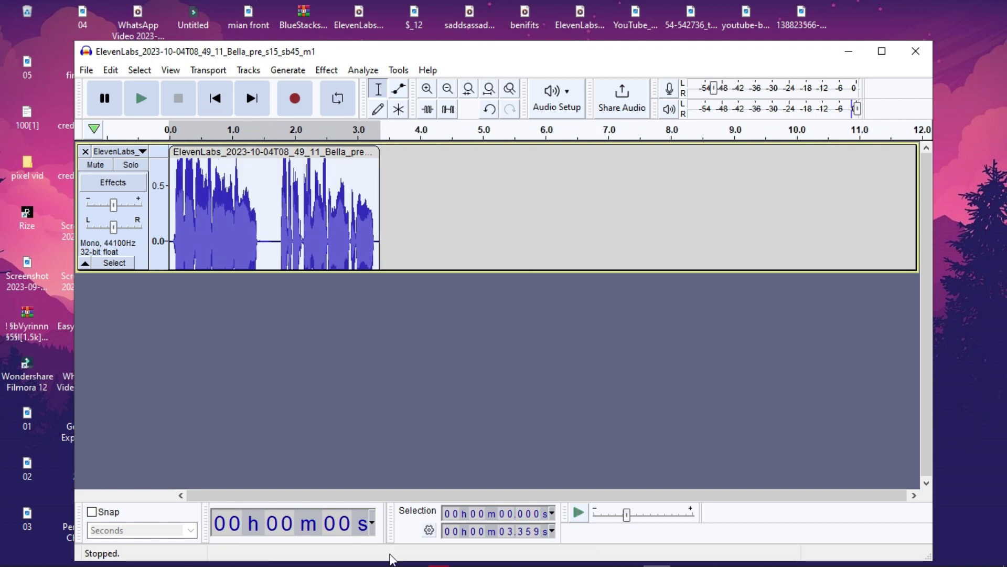
{"action": "left_click", "coordinate": [237, 493]}
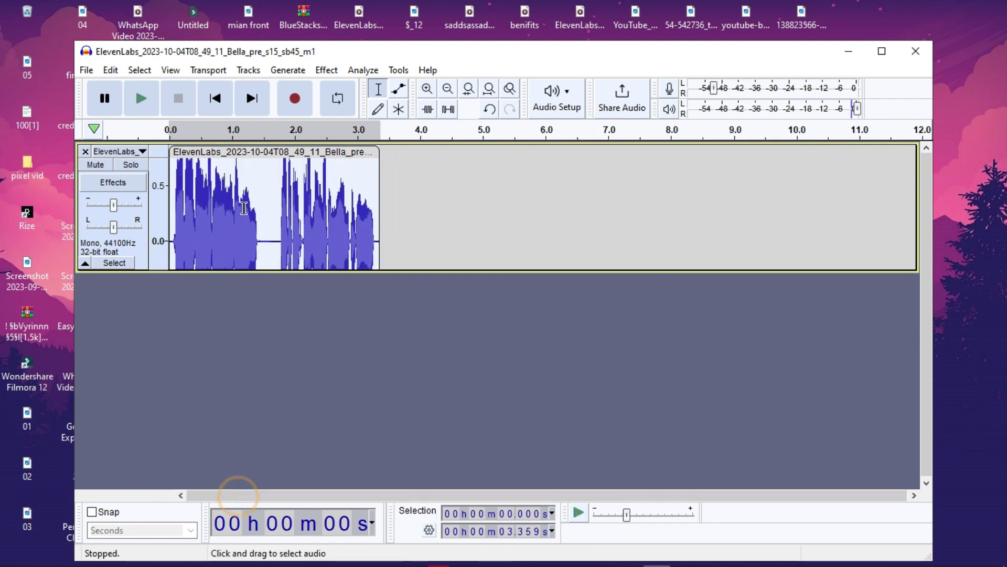
{"action": "scroll", "coordinate": [199, 205], "scroll_direction": "up", "scroll_amount": 1}
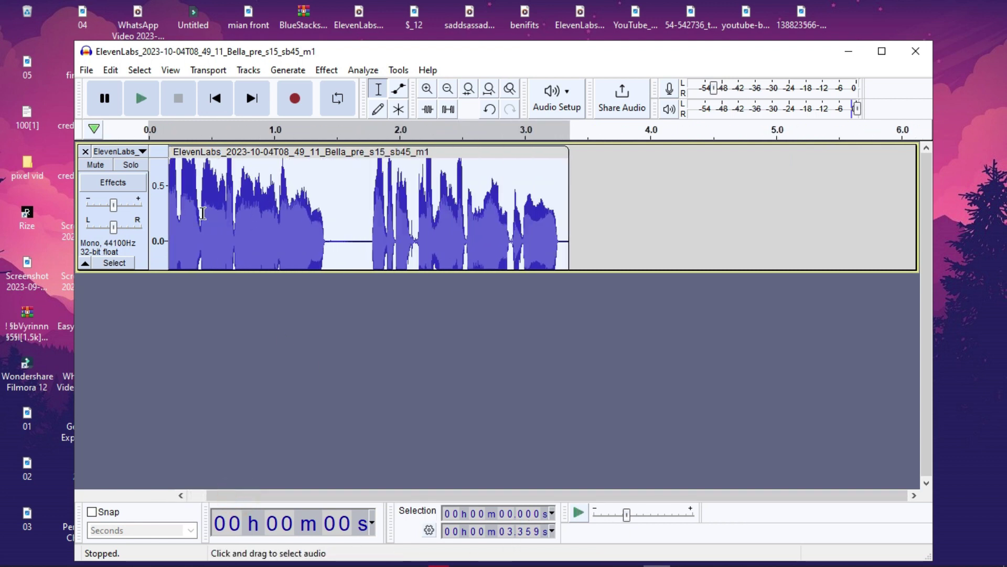
{"action": "left_click", "coordinate": [298, 494]}
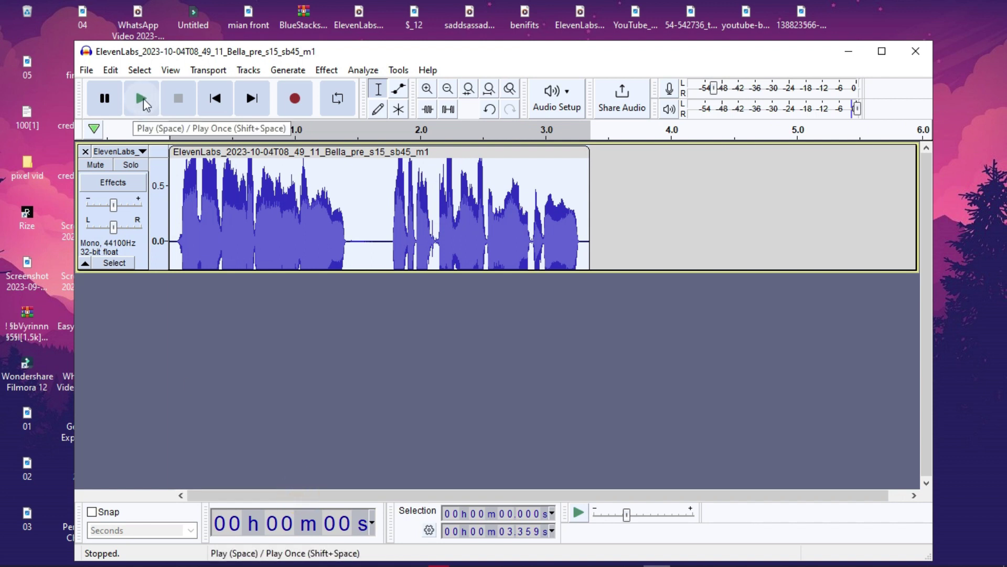
{"action": "left_click", "coordinate": [143, 99]}
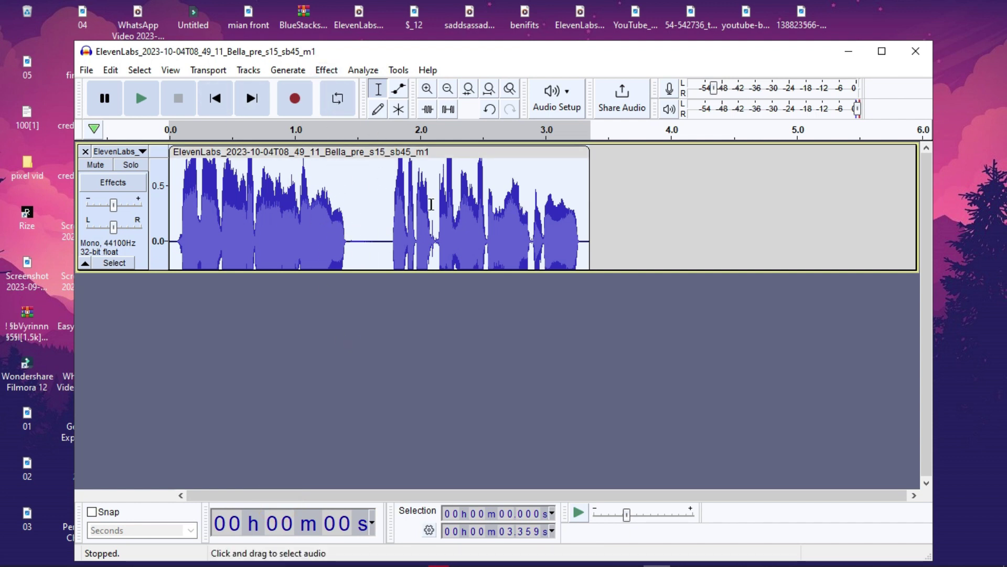
Apply the Compressor effect to the whole clip with a -12 dB threshold, -40 dB noise floor and 2:1 ratio
{"action": "left_click", "coordinate": [330, 73]}
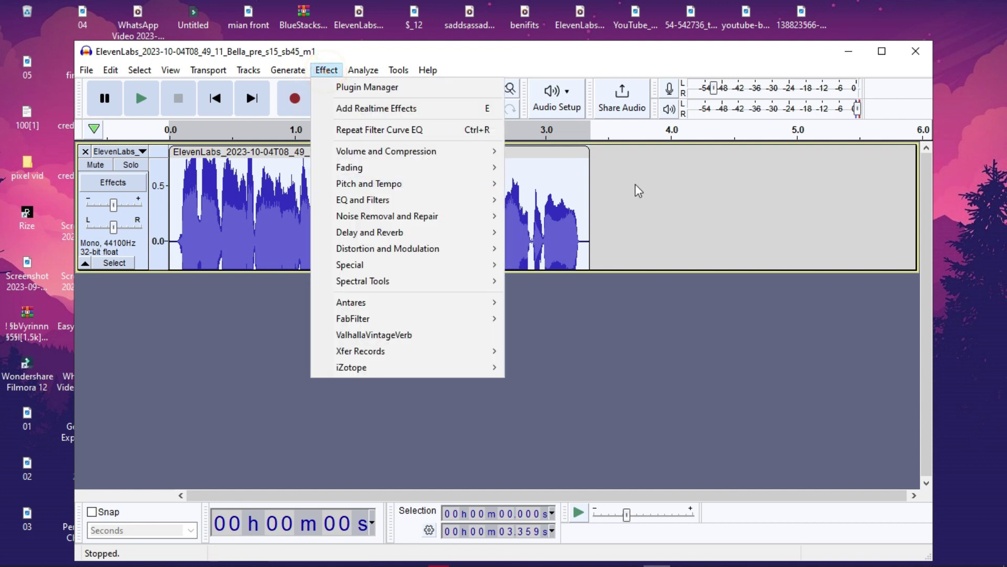
{"action": "left_click", "coordinate": [715, 186]}
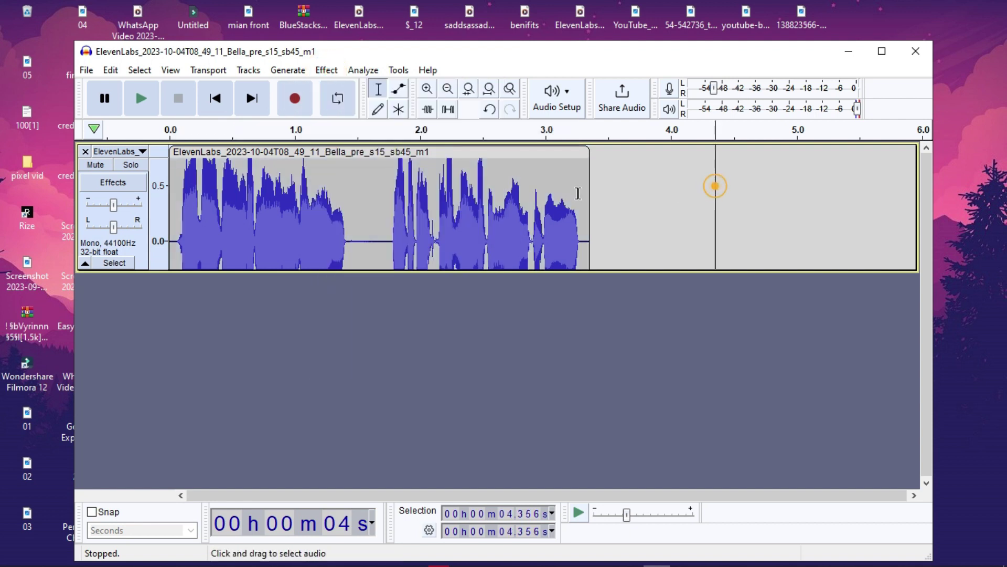
{"action": "double_click", "coordinate": [328, 203]}
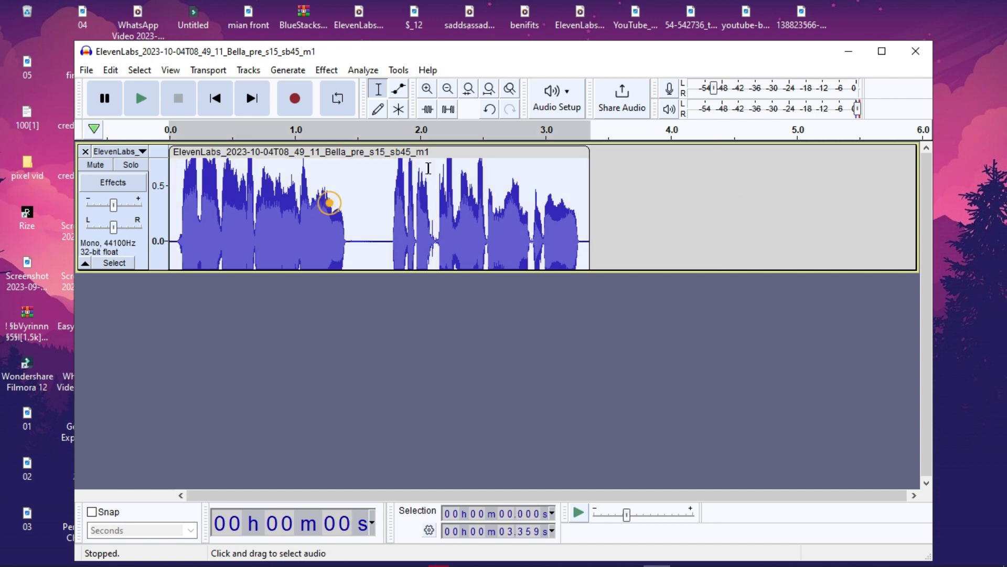
{"action": "left_click", "coordinate": [322, 72]}
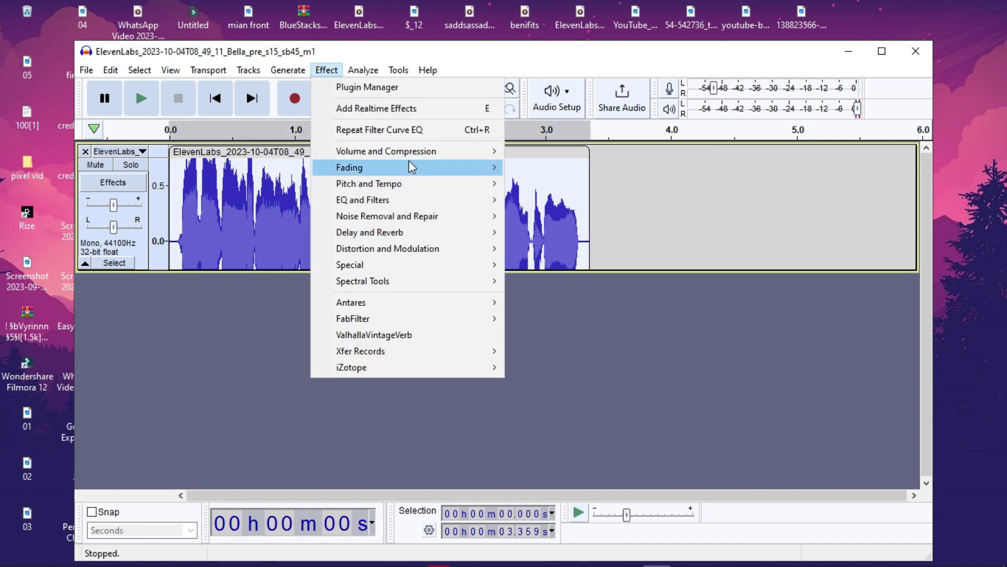
{"action": "mouse_move", "coordinate": [346, 152]}
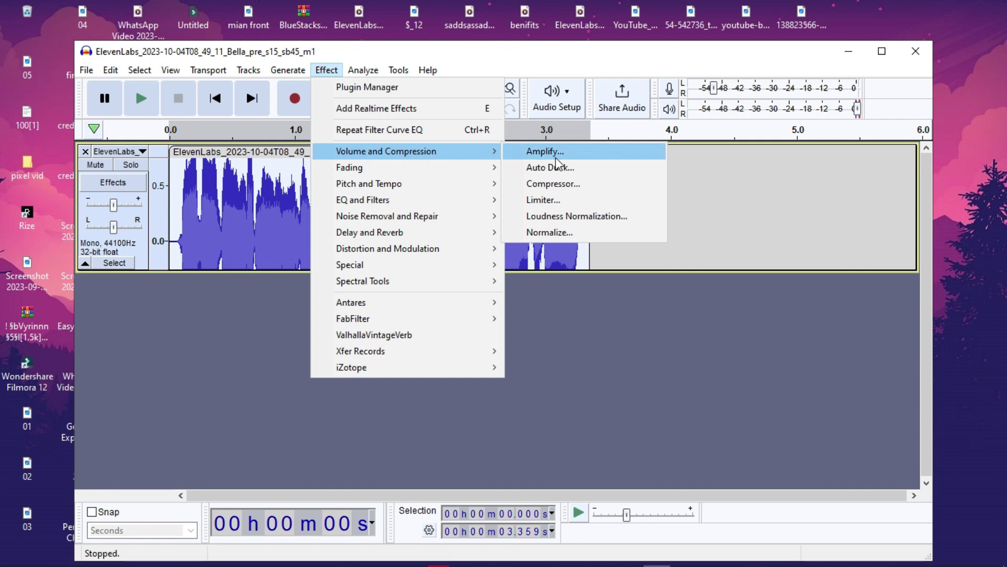
{"action": "left_click", "coordinate": [530, 185]}
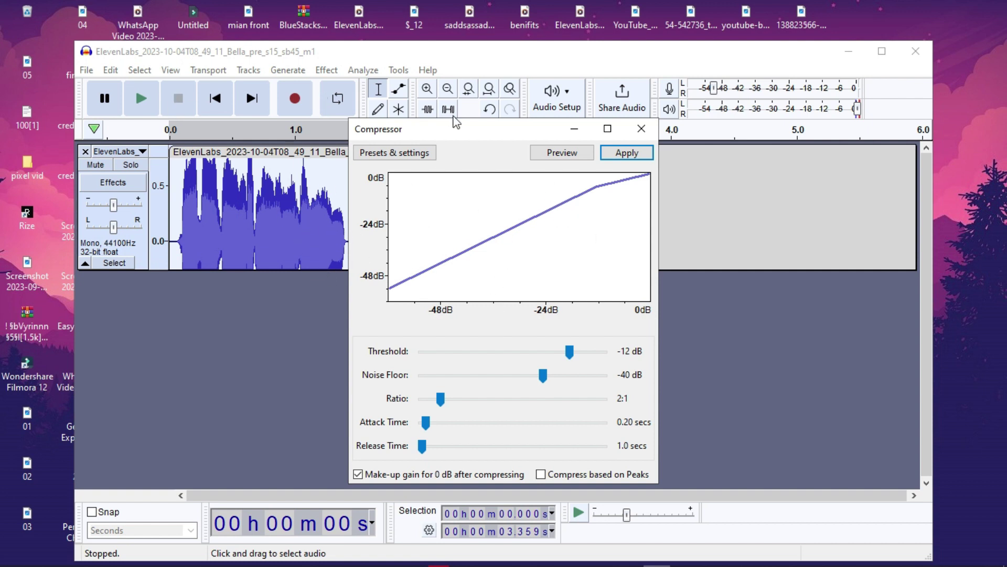
{"action": "left_click_drag", "start_coordinate": [438, 128], "coordinate": [669, 122]}
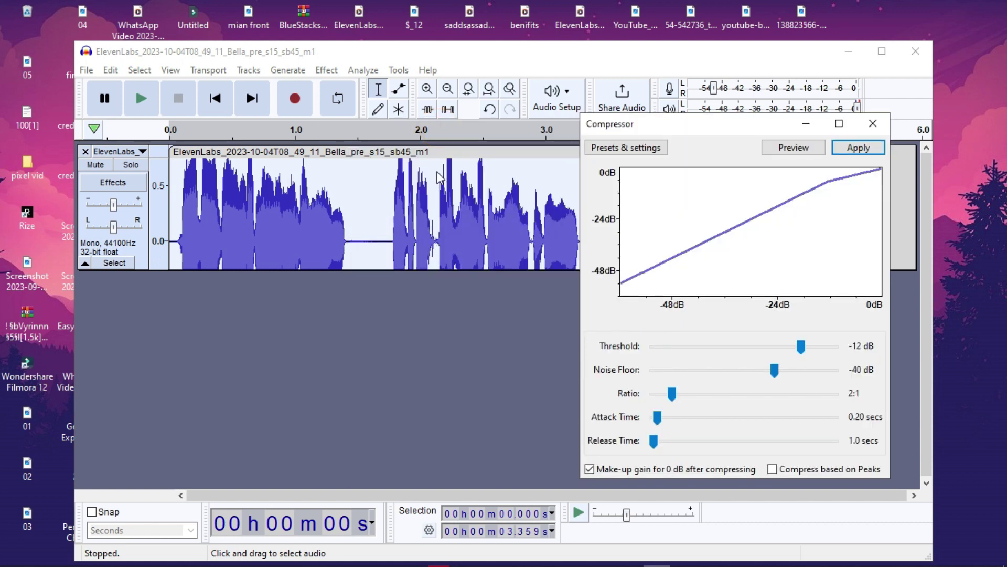
{"action": "left_click_drag", "start_coordinate": [717, 126], "coordinate": [560, 102]}
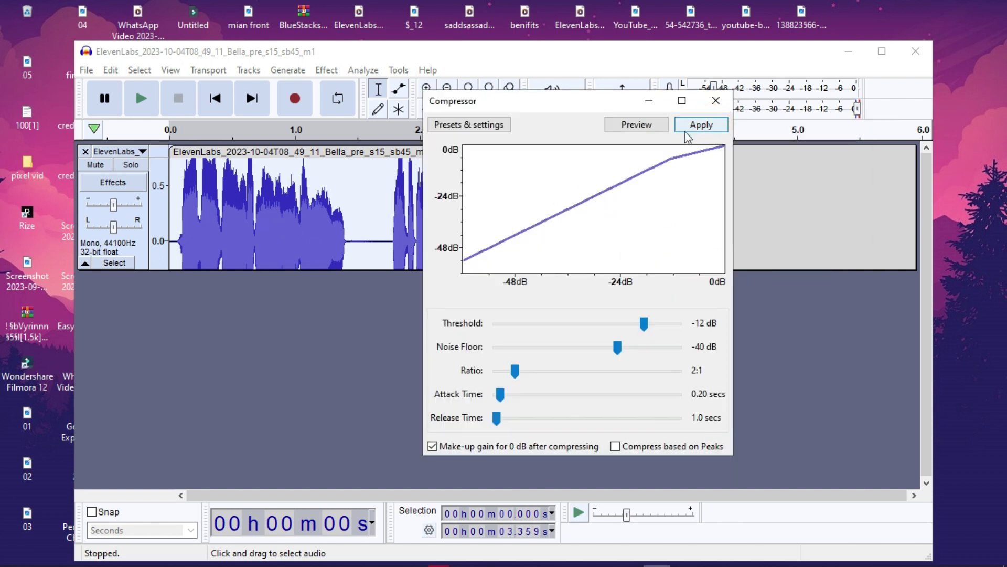
{"action": "left_click", "coordinate": [701, 125]}
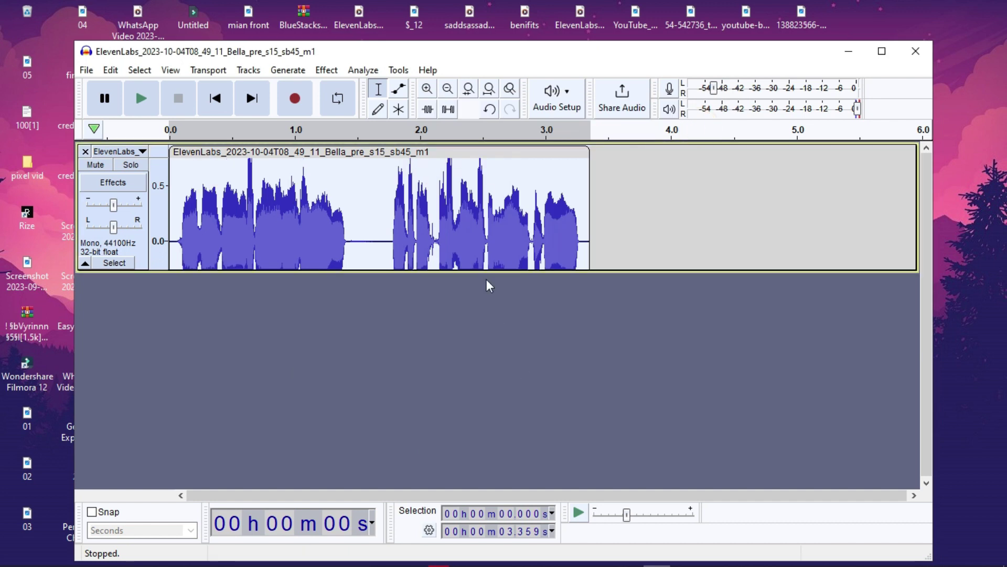
{"action": "left_click", "coordinate": [324, 71]}
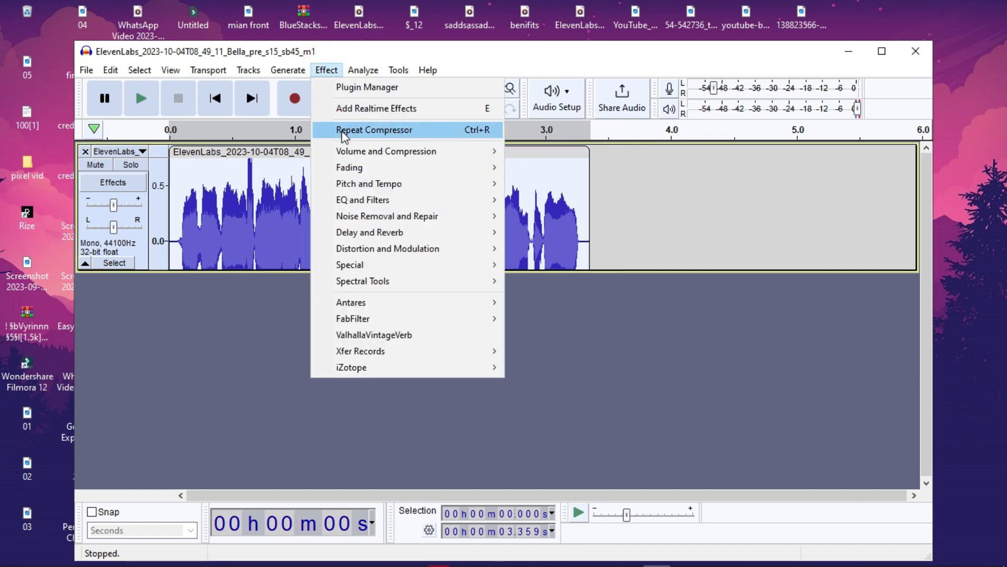
{"action": "mouse_move", "coordinate": [391, 150]}
{"action": "left_click", "coordinate": [553, 184]}
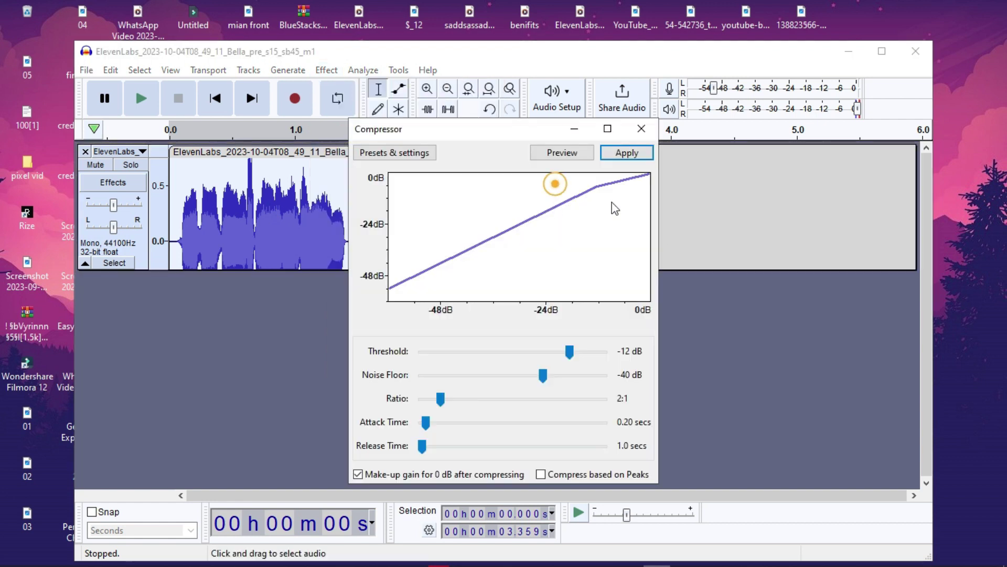
{"action": "left_click", "coordinate": [642, 132]}
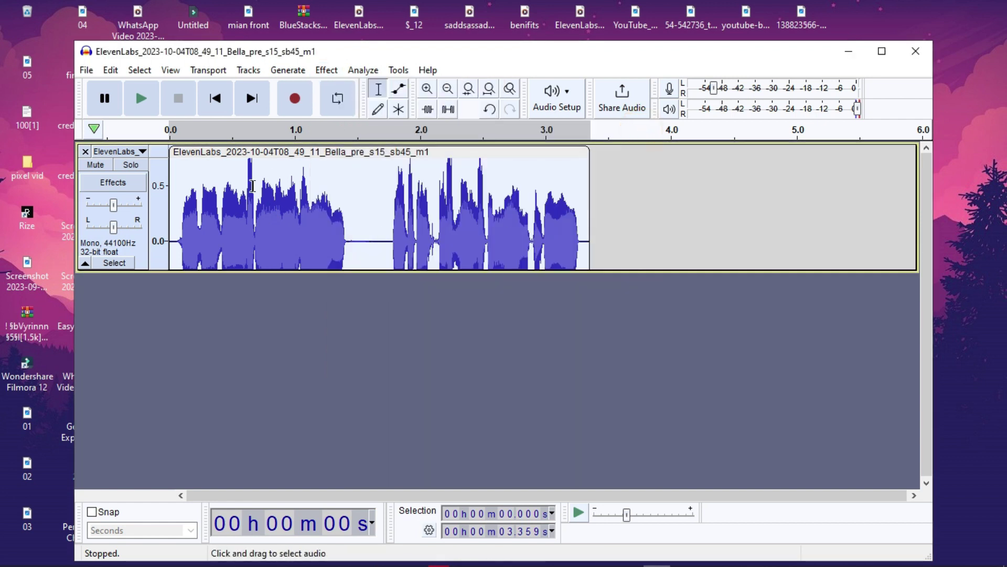
Play the compressed clip from its beginning twice, stopping playback each time
{"action": "left_click", "coordinate": [170, 131]}
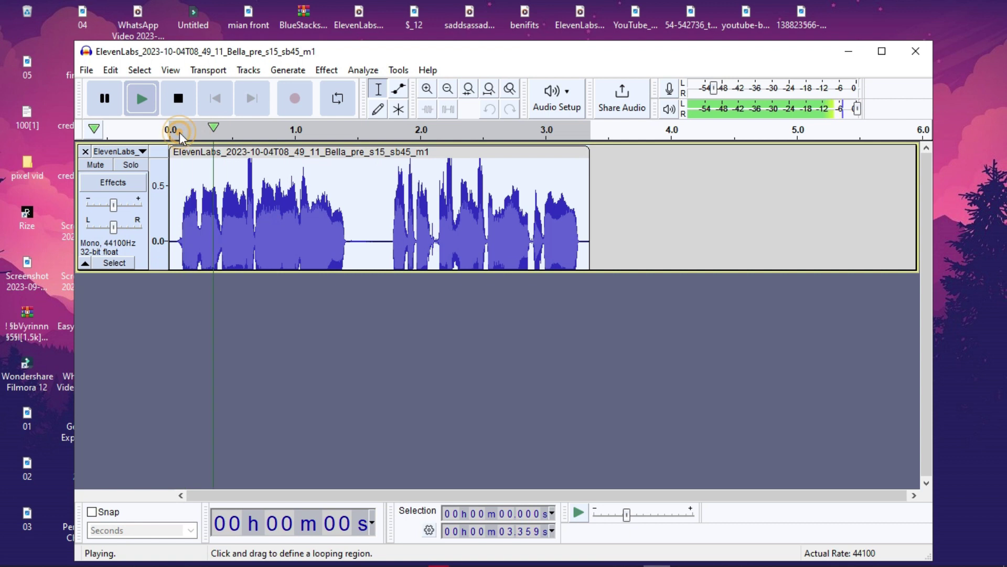
{"action": "key", "text": "space"}
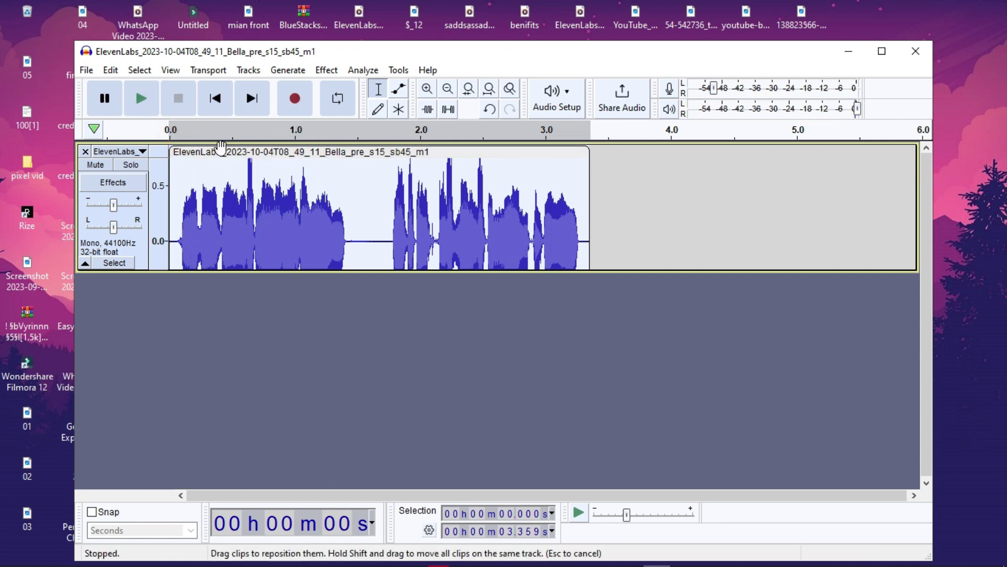
{"action": "left_click", "coordinate": [175, 130]}
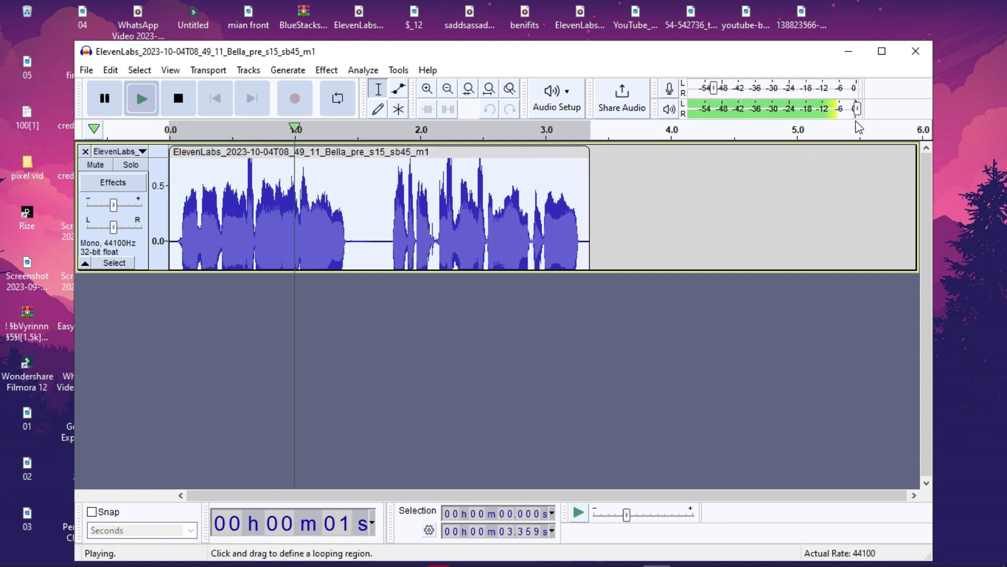
{"action": "key", "text": "space"}
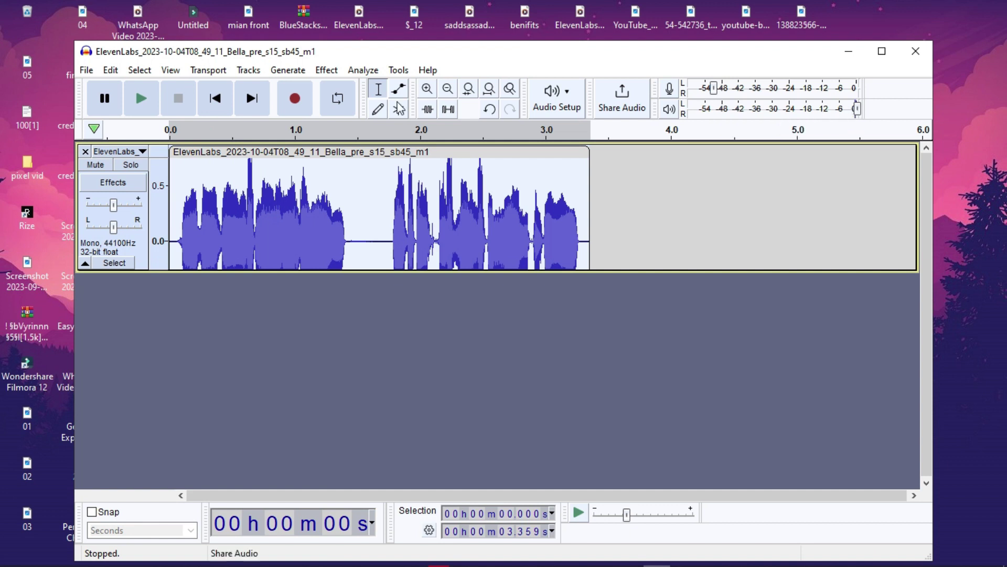
Apply the Limiter effect to the whole clip with Soft Limit, a -3 dB limit, 10 ms hold and no make-up gain
{"action": "left_click", "coordinate": [326, 70]}
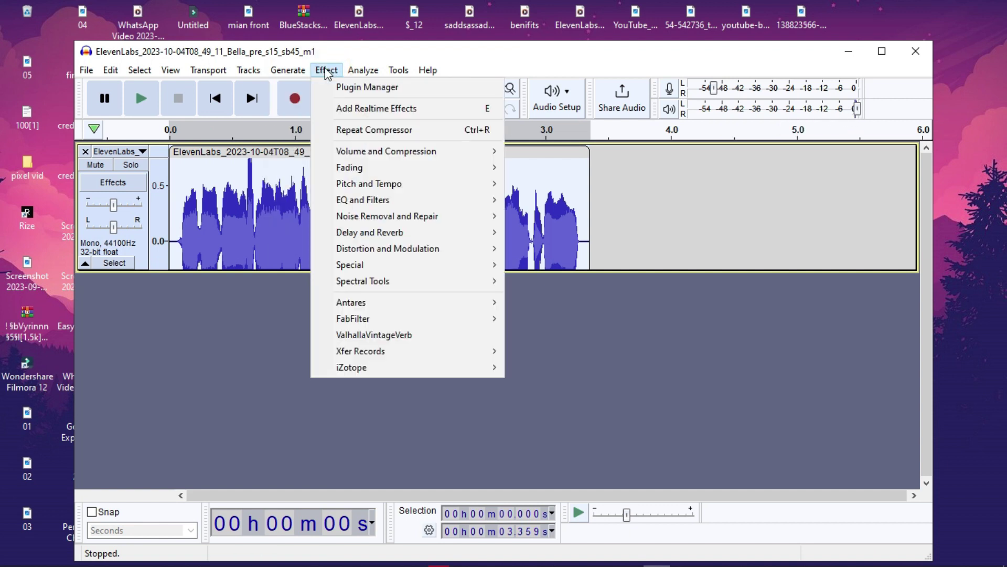
{"action": "mouse_move", "coordinate": [425, 155]}
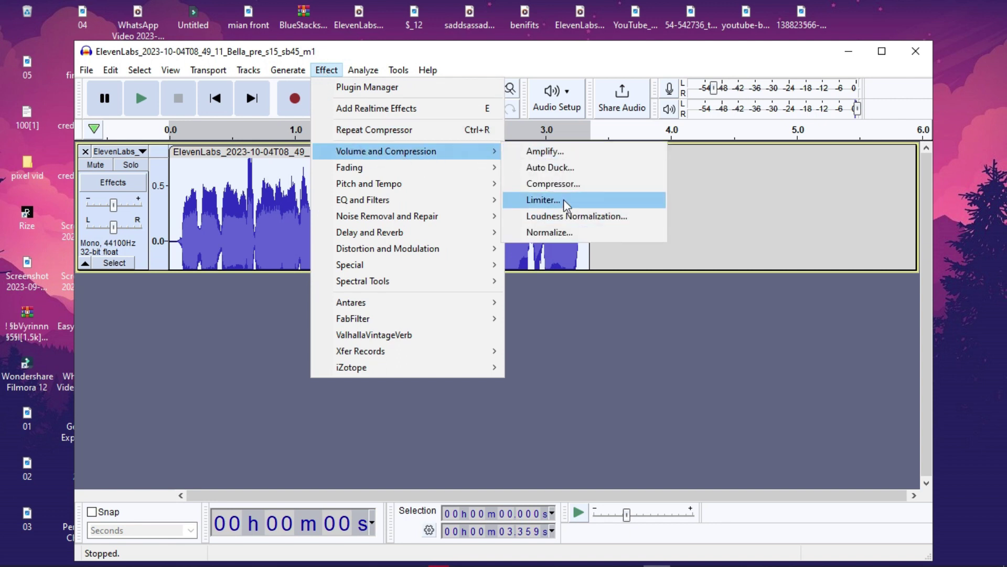
{"action": "left_click", "coordinate": [543, 200]}
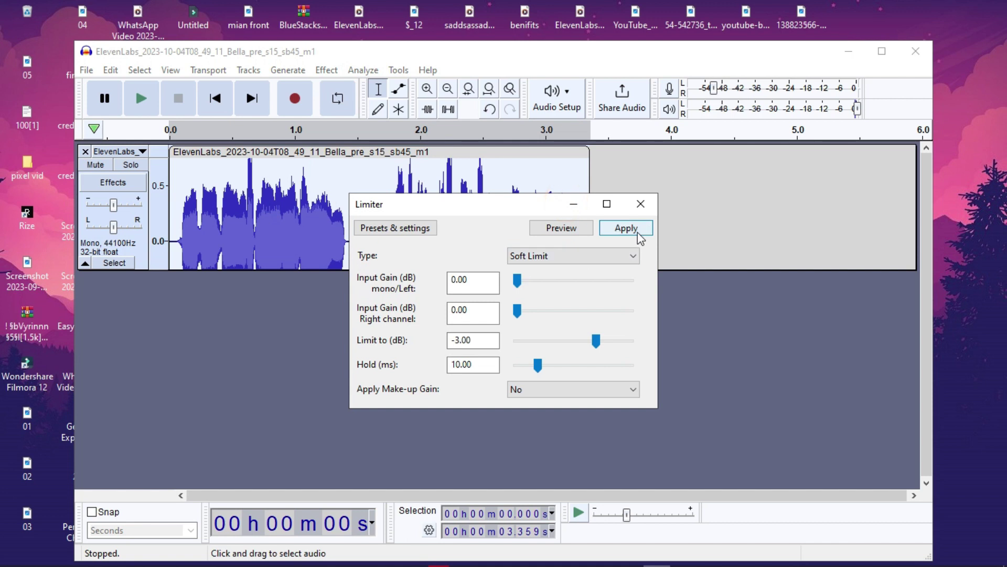
{"action": "left_click", "coordinate": [627, 229]}
Play the limited clip from its start twice, lowering the playback volume during the second listen
{"action": "key", "text": "space"}
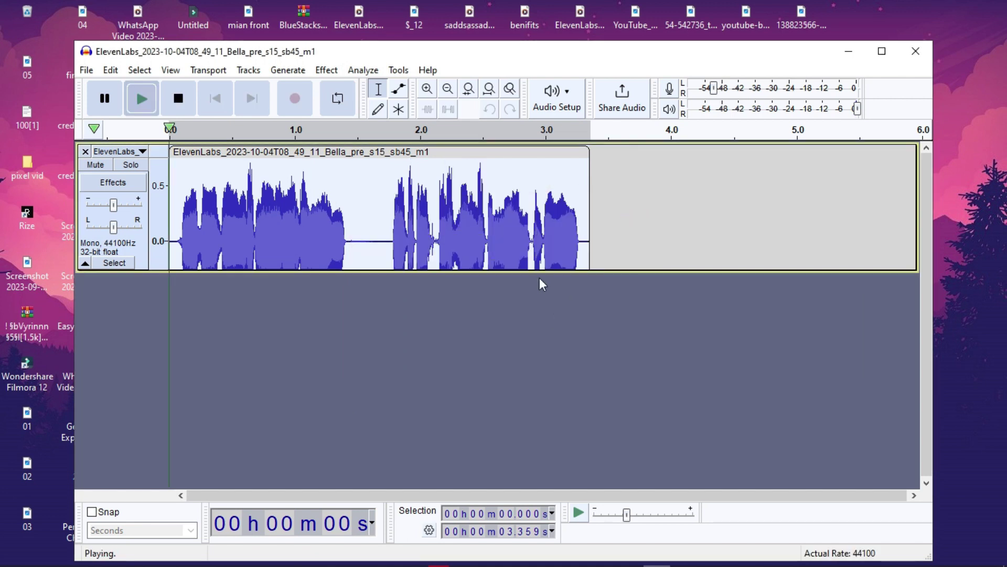
{"action": "key", "text": "space"}
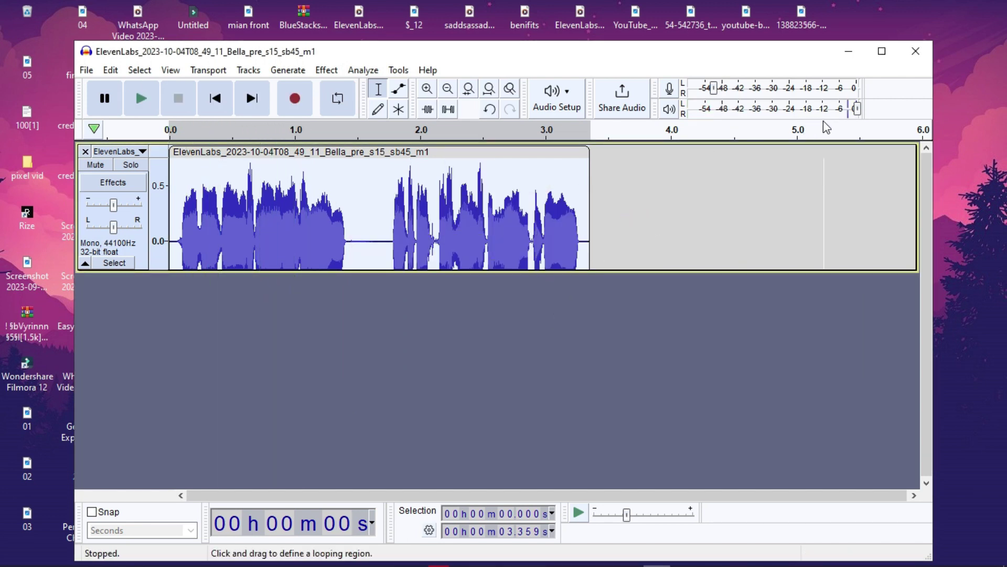
{"action": "key", "text": "space"}
{"action": "left_click_drag", "start_coordinate": [856, 108], "coordinate": [830, 130]}
{"action": "key", "text": "space"}
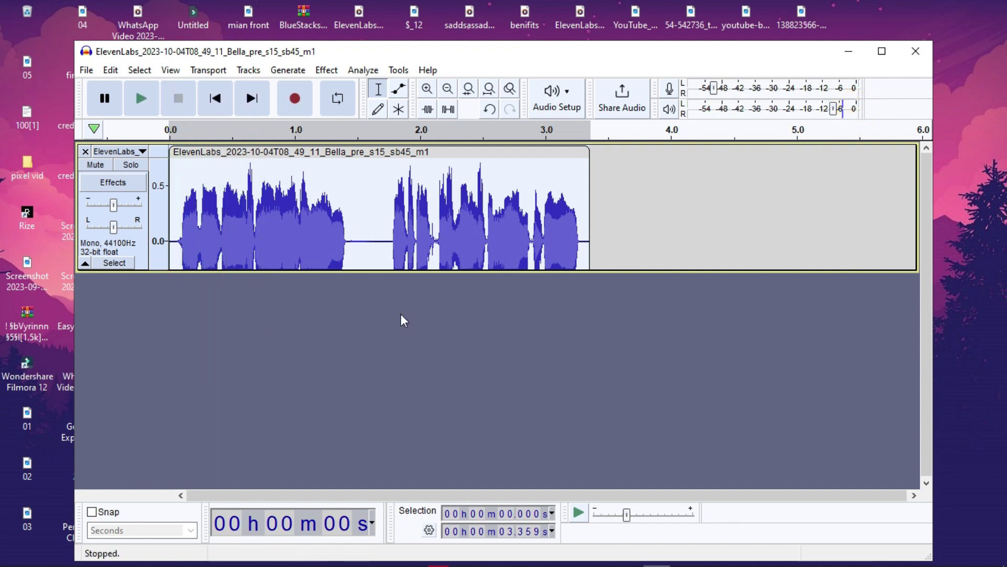
Raise the playback volume slightly and play the finished clip again to hear the final result
{"action": "left_click_drag", "start_coordinate": [834, 108], "coordinate": [841, 108]}
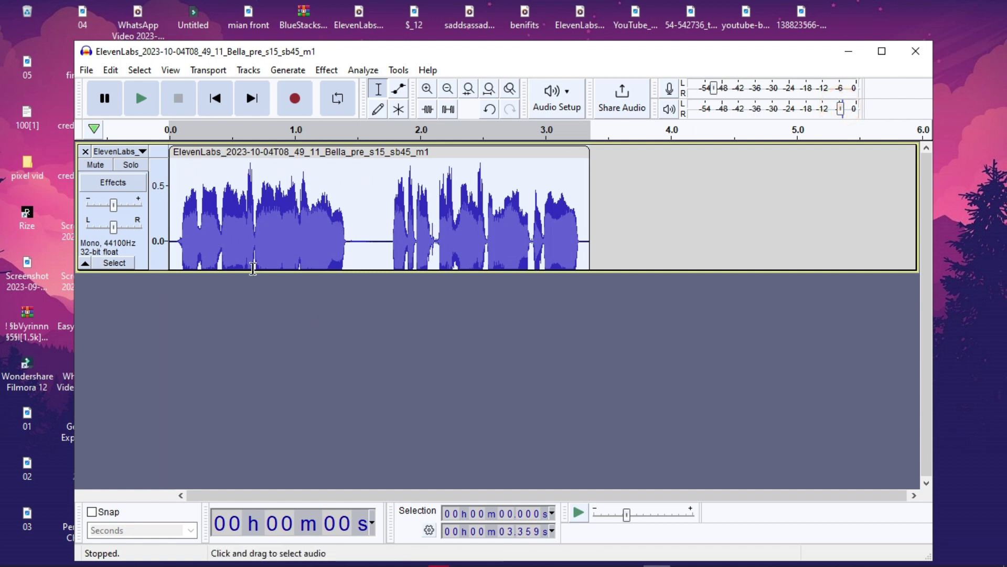
{"action": "key", "text": "space"}
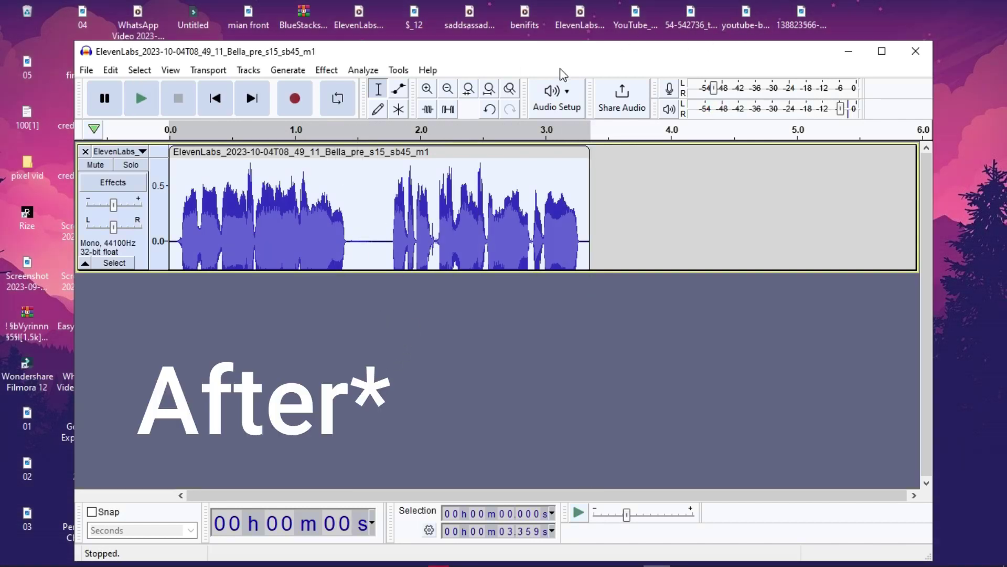
{"action": "key", "text": "space"}
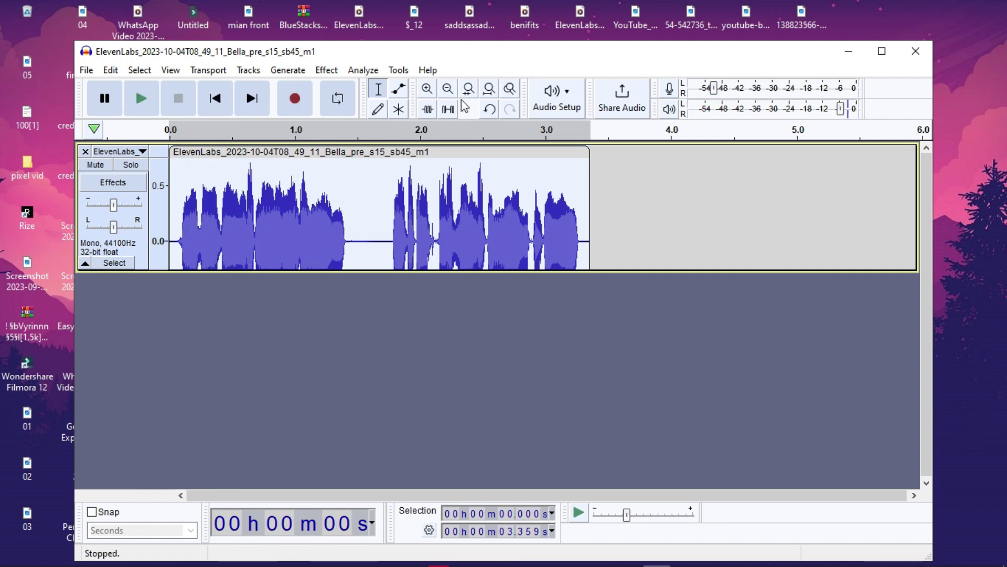